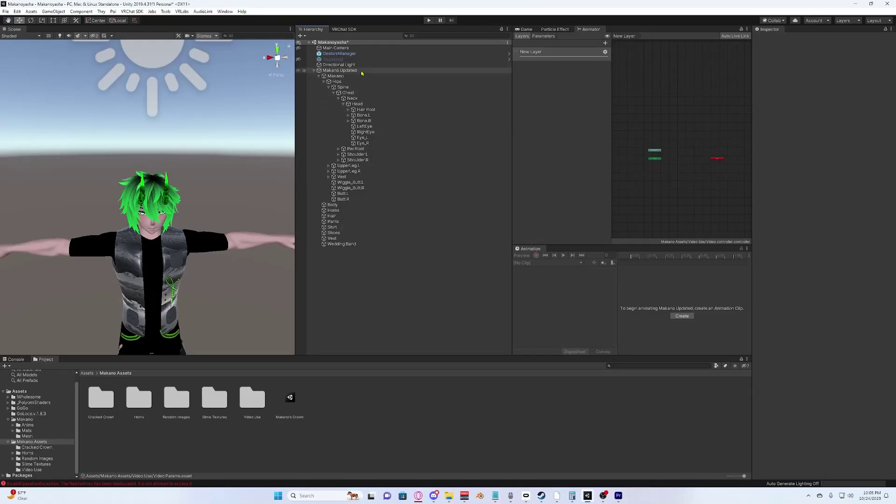
Inspect the Poiyomi shader settings of the avatar's Shirt material
click(351, 228)
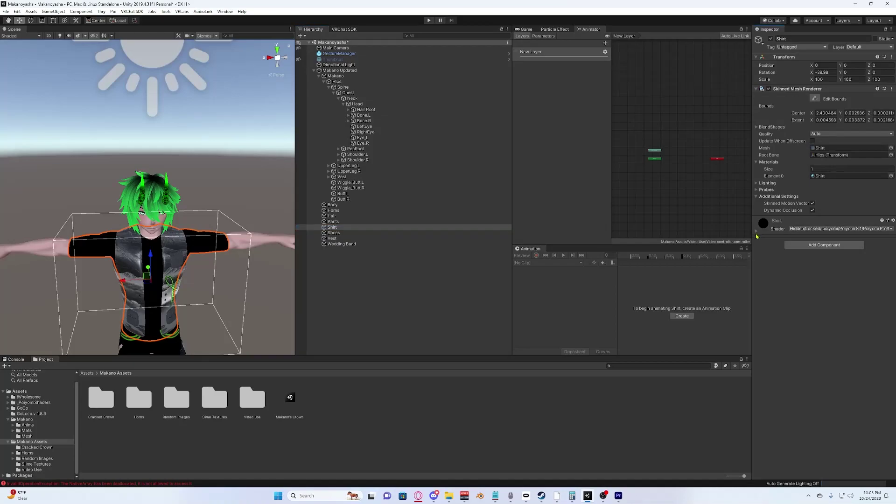
click(757, 232)
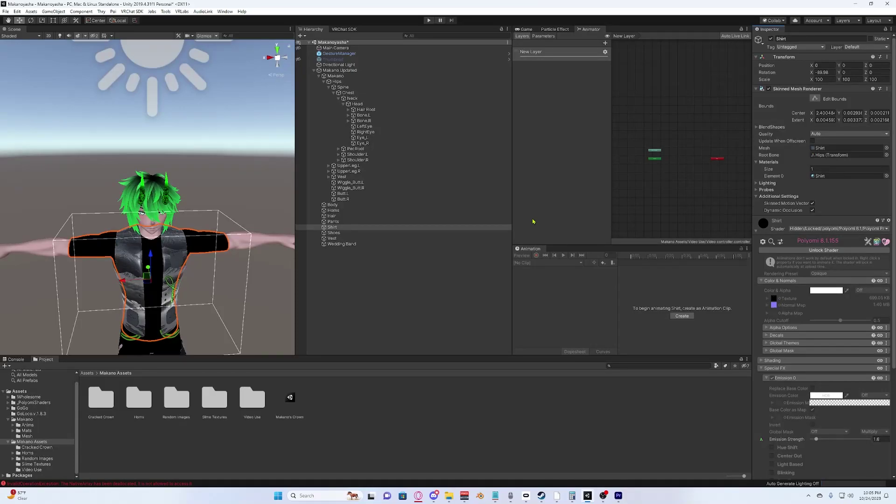
click(392, 285)
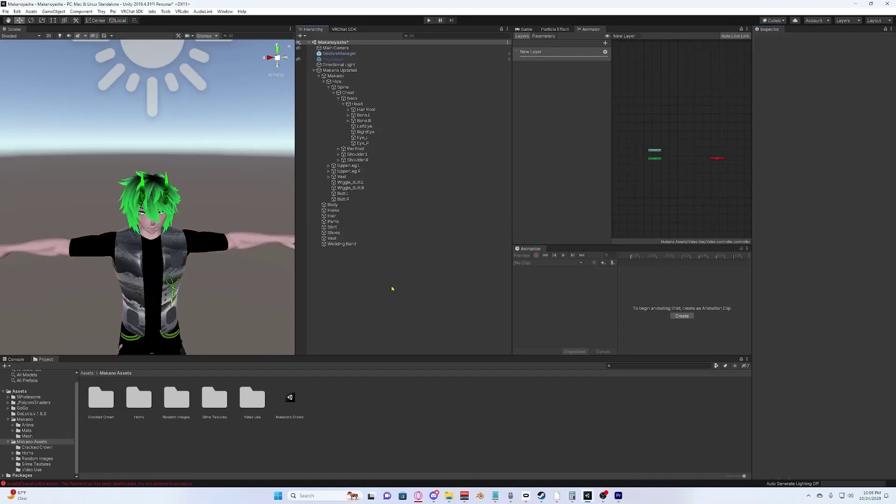
Check the GestureManager object and save the scene
click(349, 55)
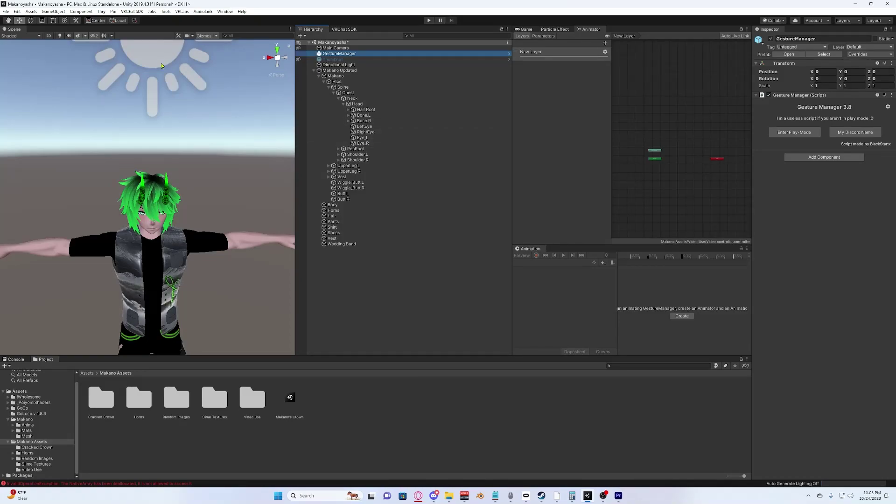
click(6, 11)
click(18, 38)
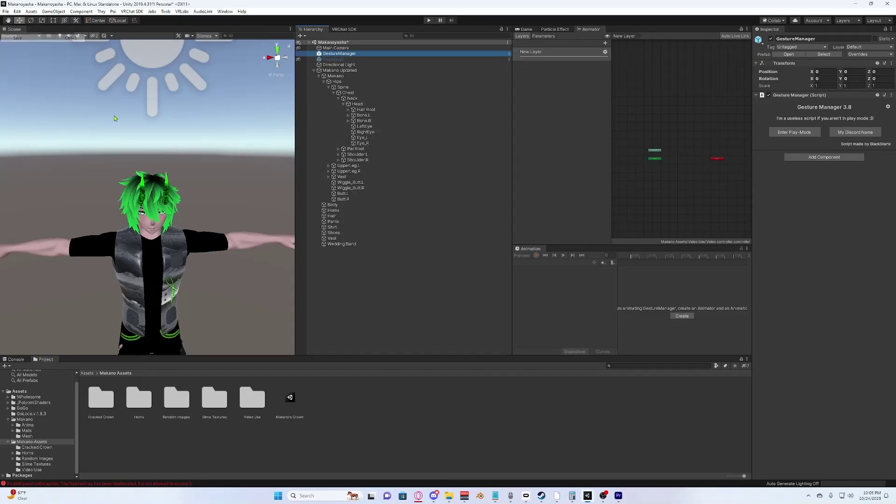
click(404, 272)
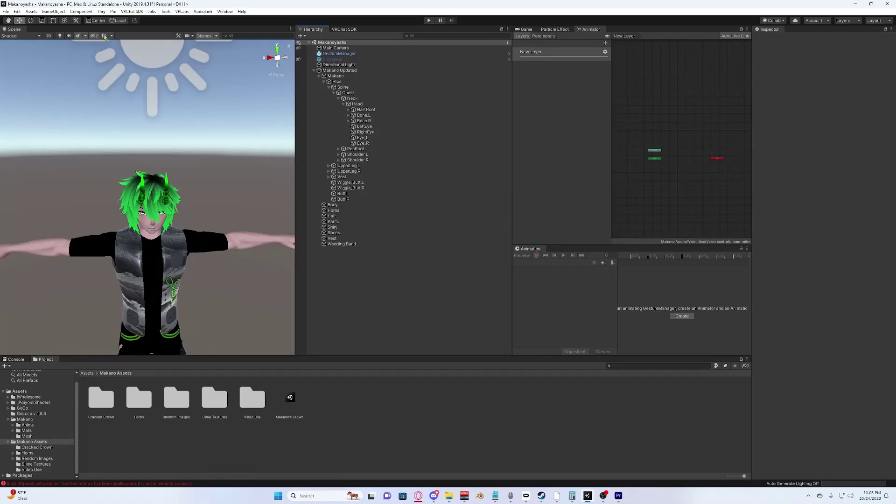
Import all items of the Makano's Crown custom package into the project
click(32, 12)
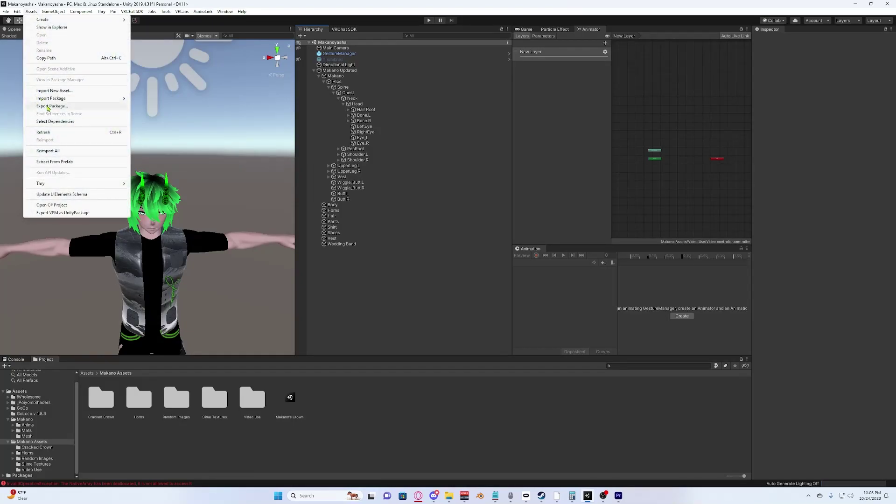
mouse_move(53, 101)
click(151, 99)
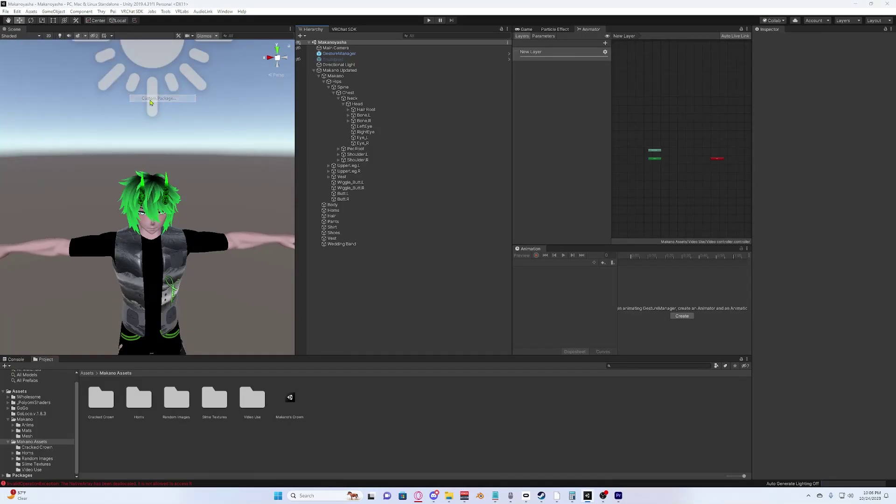
double_click(404, 154)
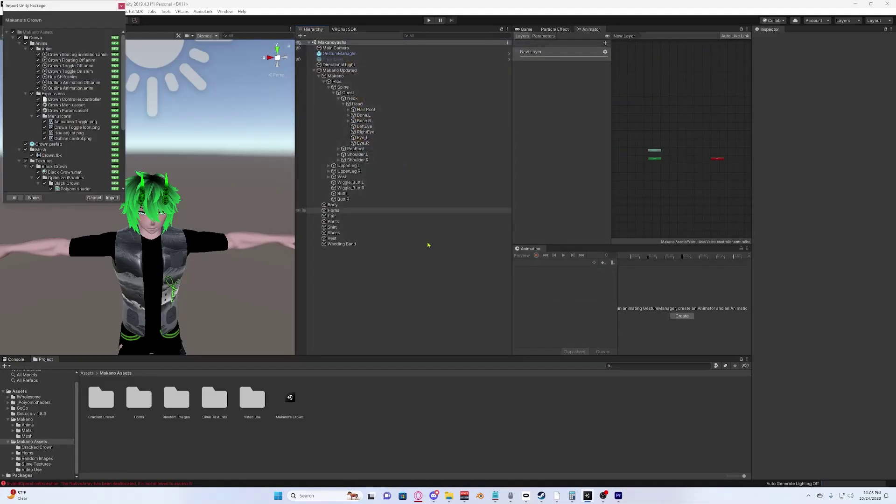
click(112, 198)
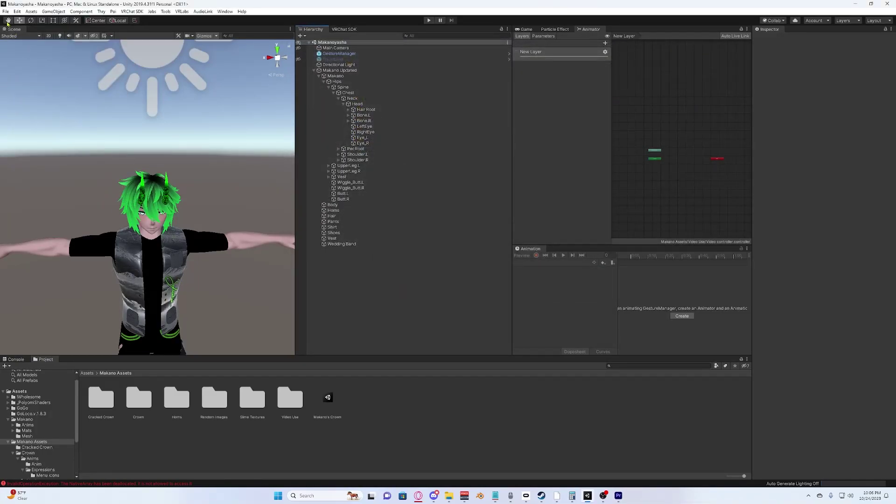
click(27, 12)
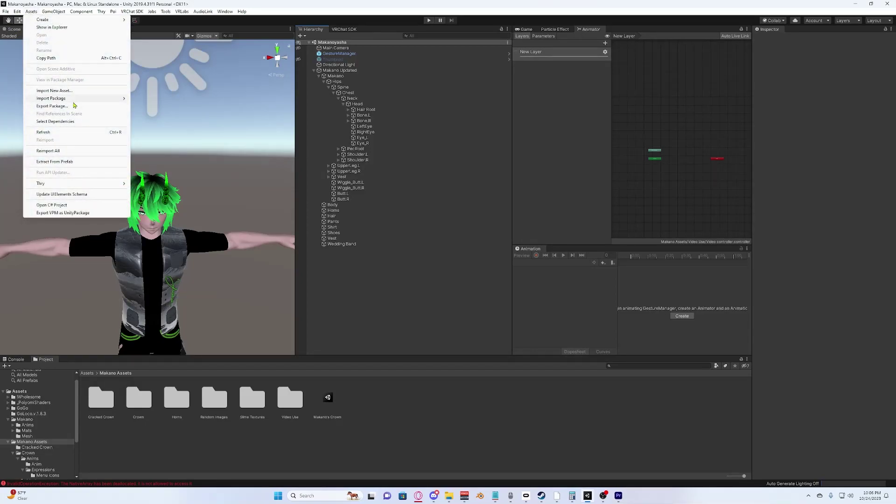
mouse_move(73, 101)
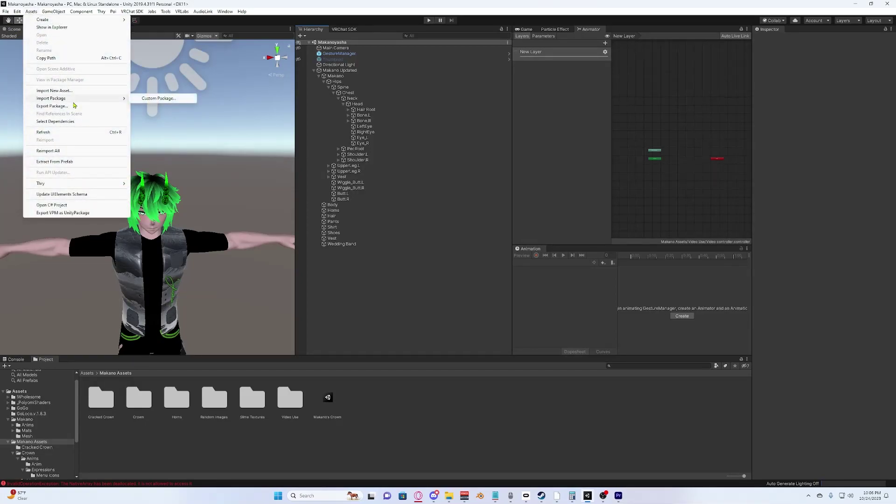
click(157, 98)
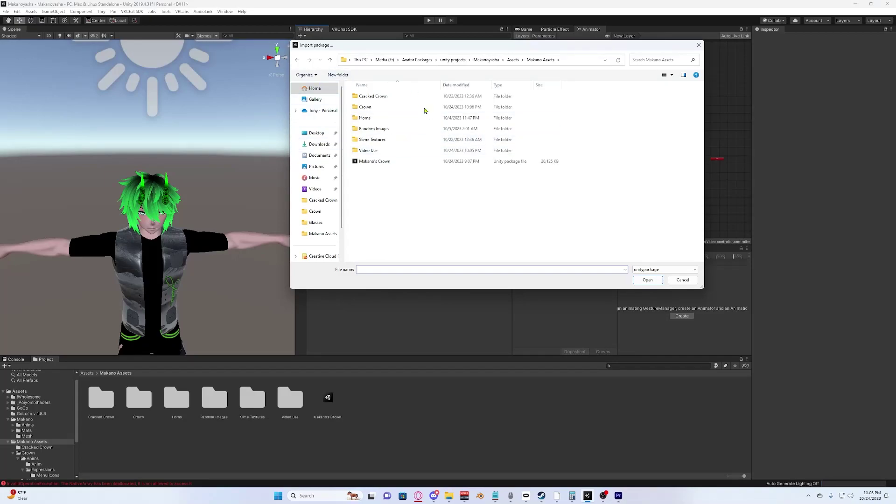
click(326, 144)
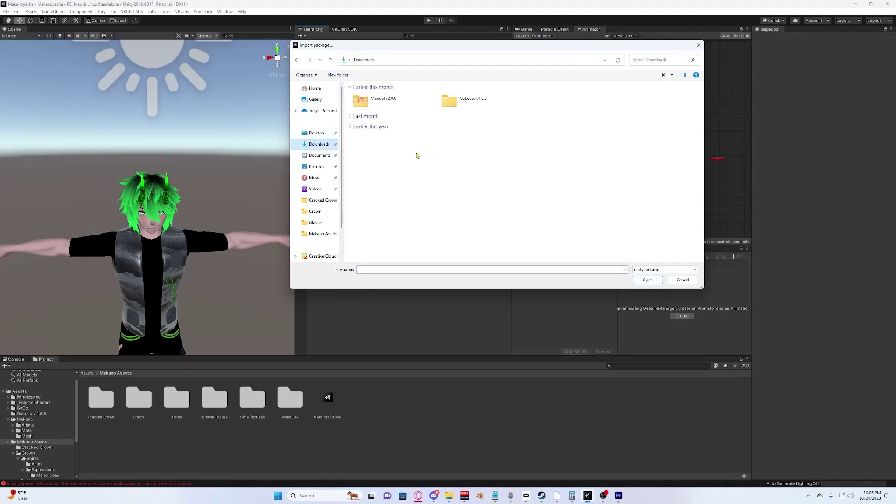
click(682, 280)
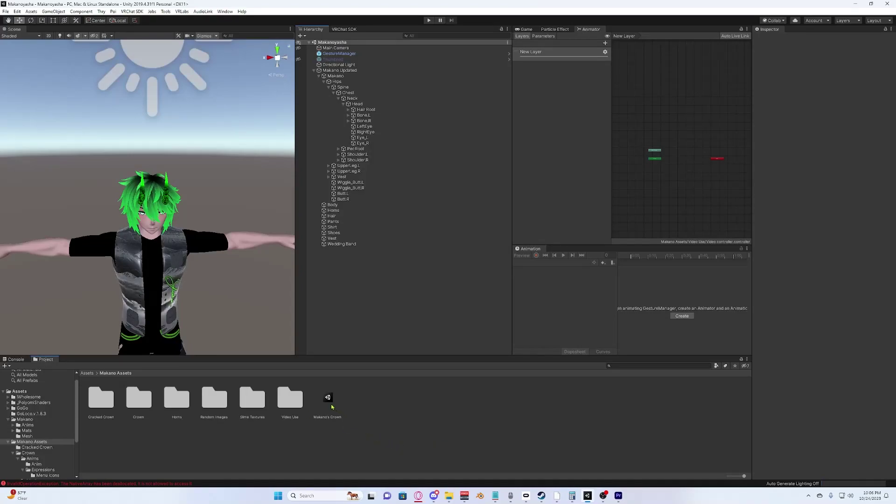
Add the Crown prefab from the Makano Assets/Crown folder to the scene as a child of the Makano Updated avatar
key(BackSpace)
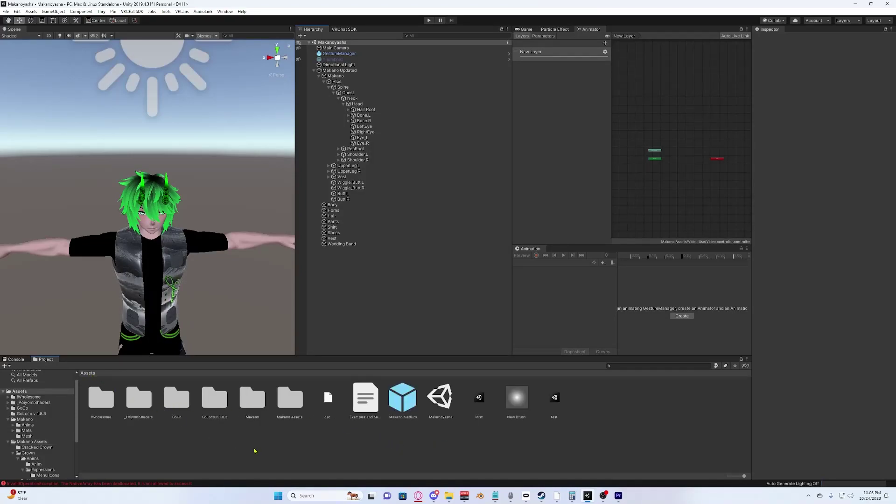
double_click(291, 402)
key(Right)
key(Right)
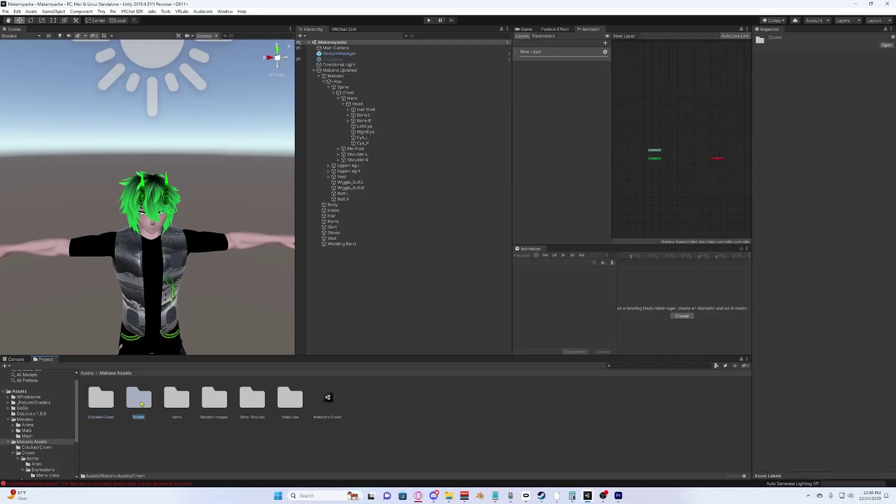
key(Return)
key(End)
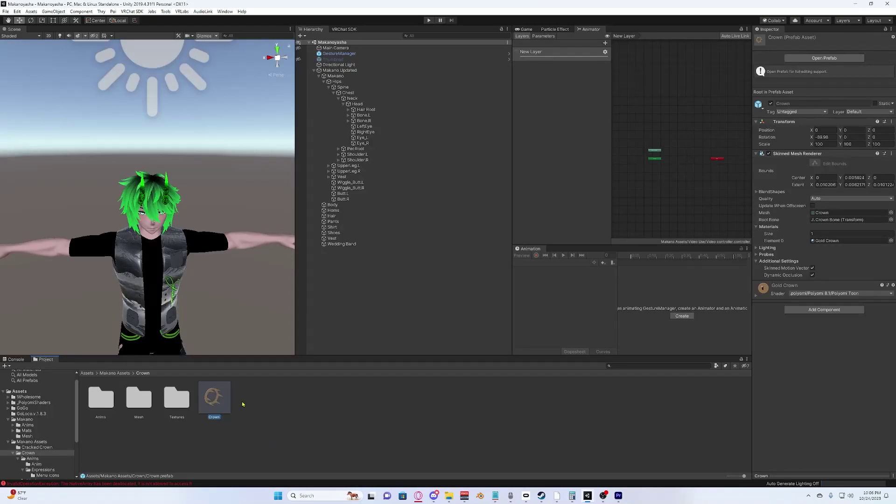
drag(216, 403, 334, 73)
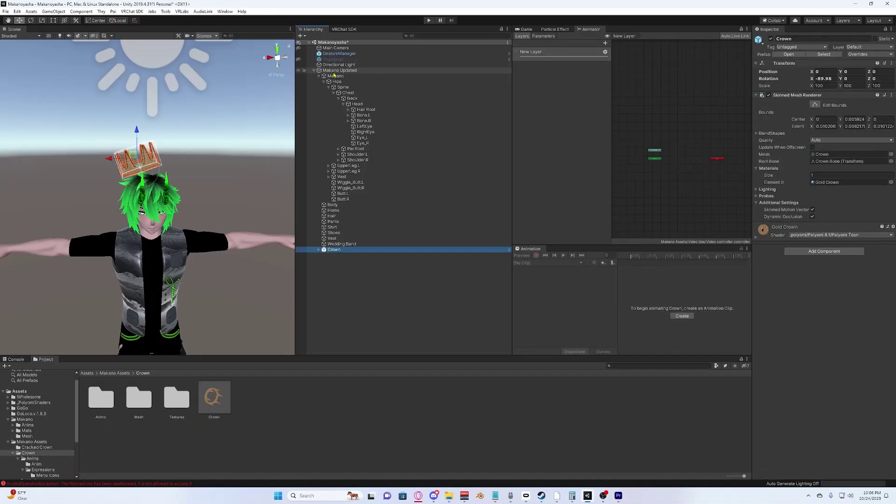
Expand the Crown object under the avatar and unpack its prefab
click(209, 398)
drag(229, 385, 332, 256)
click(322, 251)
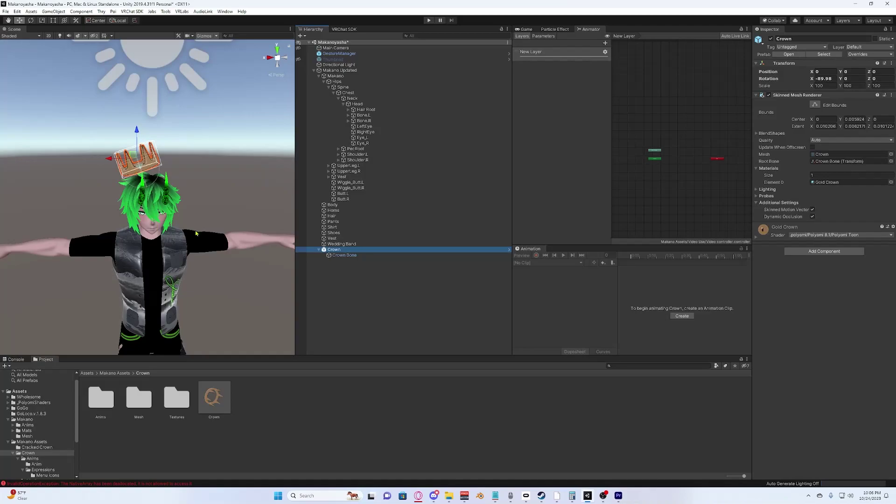
ctrl+click(340, 250)
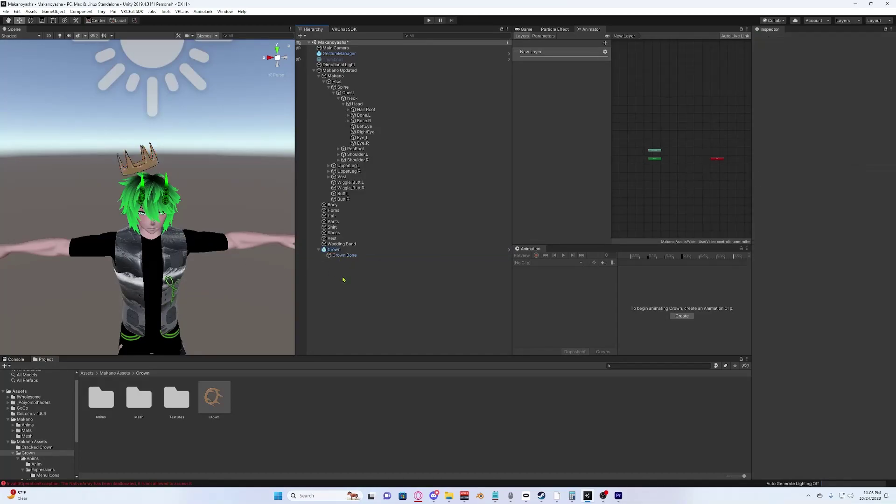
right_click(339, 250)
click(377, 329)
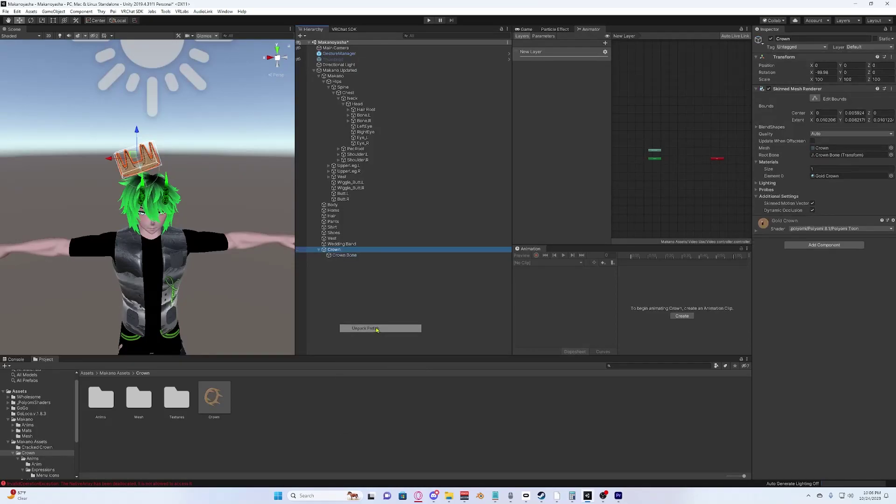
right_click(330, 253)
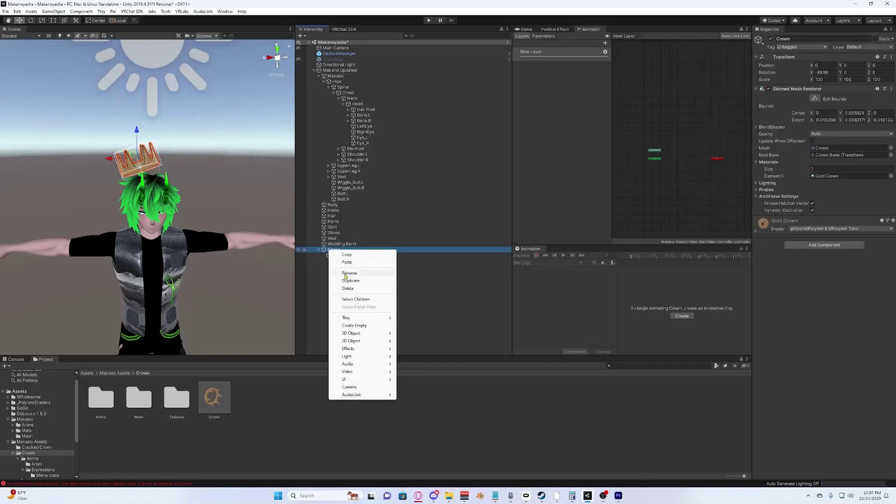
click(402, 335)
click(319, 249)
click(344, 255)
click(329, 251)
click(329, 254)
click(336, 256)
click(344, 280)
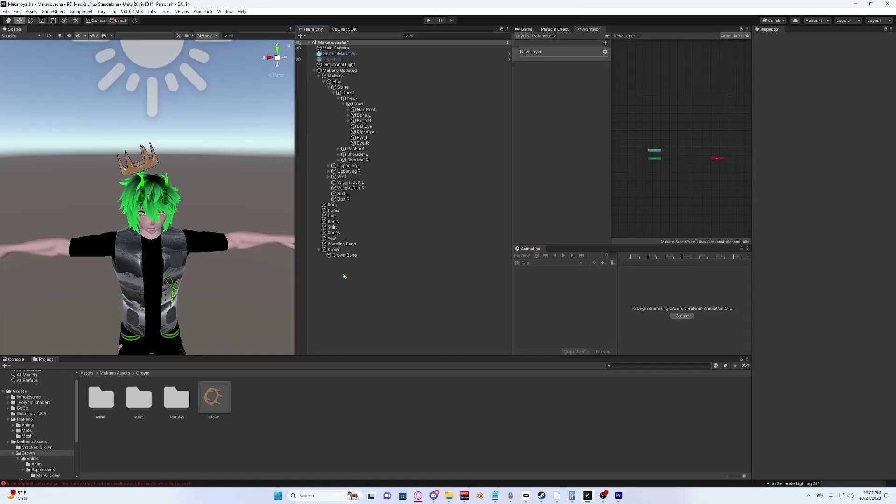
Make the Crown Bone a child of the avatar's Head bone
click(343, 256)
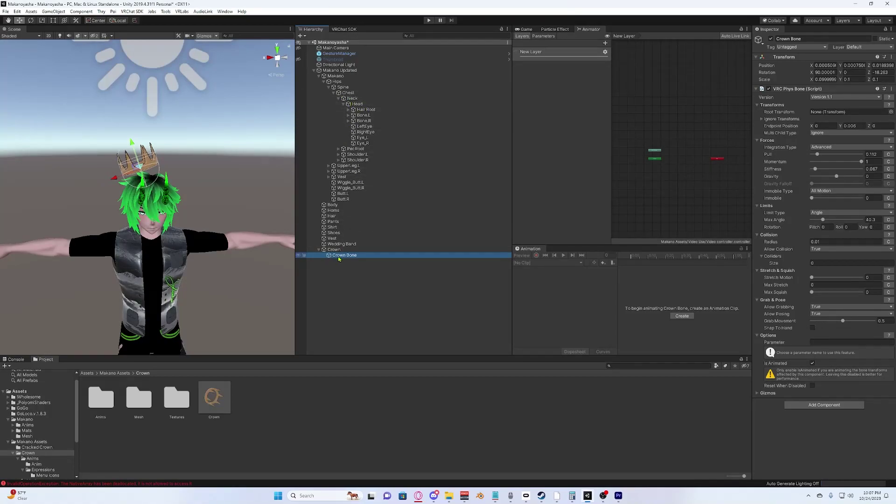
drag(367, 243, 360, 107)
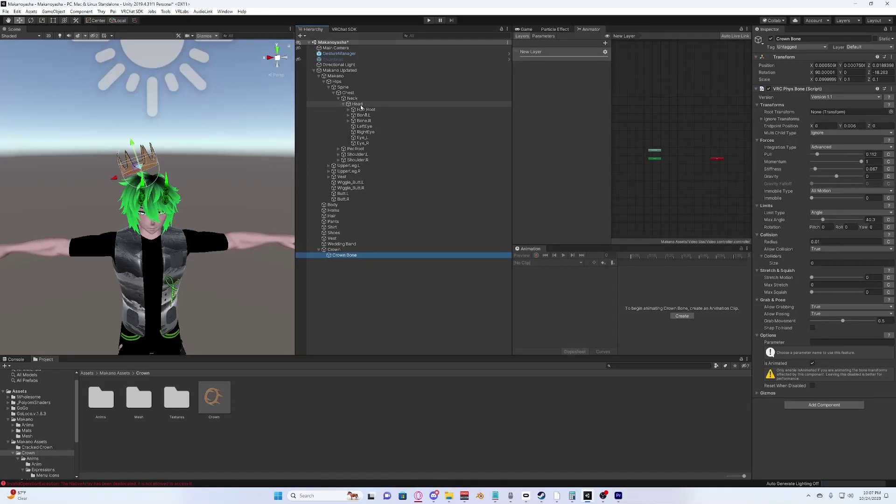
drag(361, 107, 361, 107)
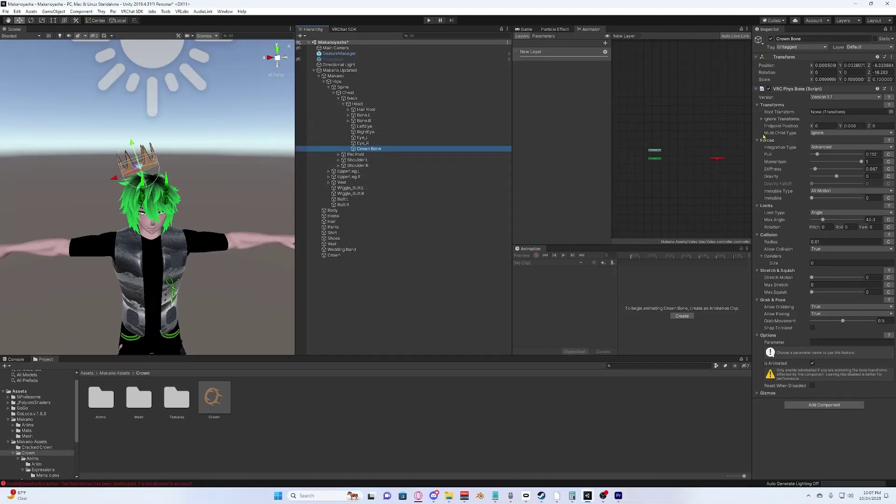
Reset the Crown Bone's position and rotation to 0 and set its scale to 1 on all axes
click(846, 105)
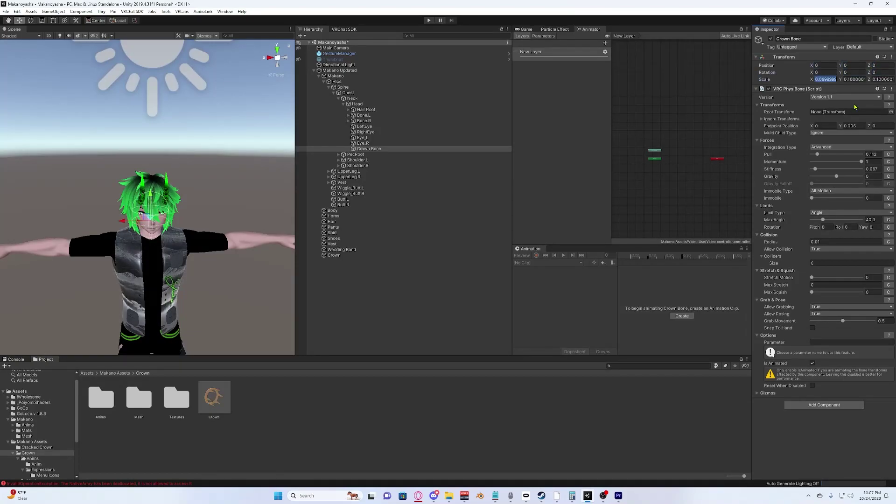
text(1)
key(Tab)
text(1)
key(Tab)
text(1)
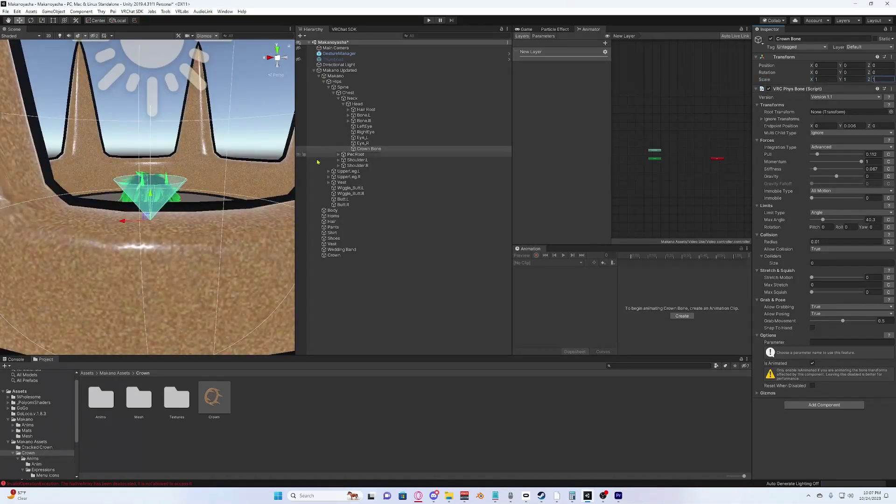
scroll(242, 151, down, 5)
scroll(251, 204, up, 4)
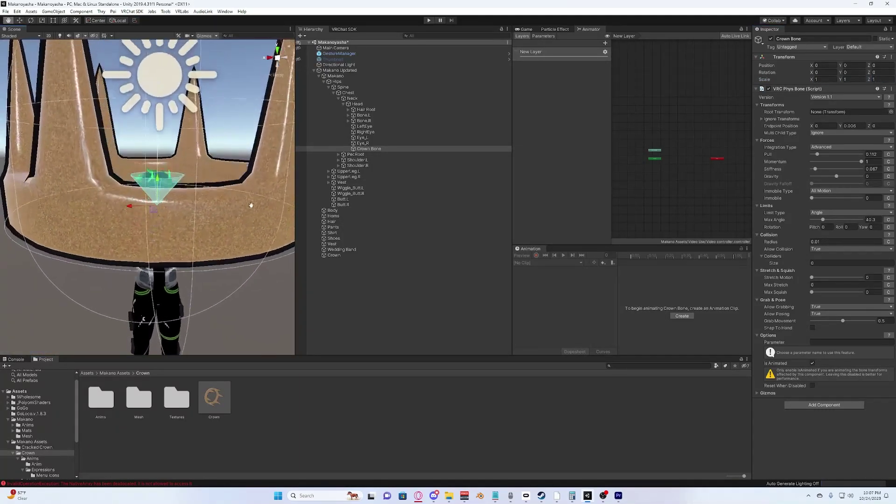
scroll(251, 204, down, 3)
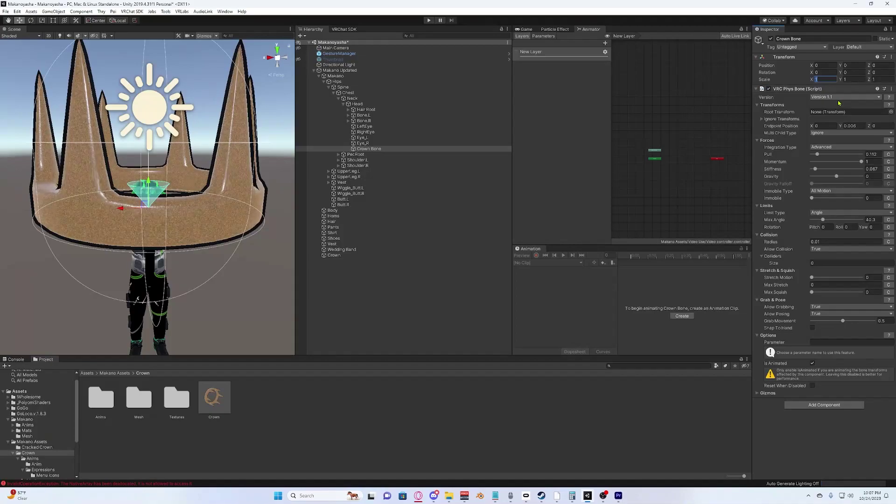
Set the Crown Bone's scale to 0.1 on X, Y and Z
text(0.1)
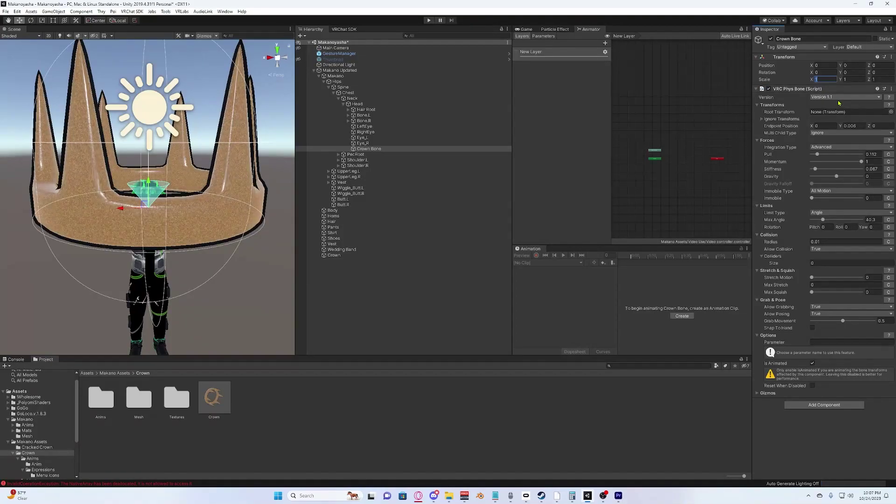
key(Tab)
text(0.1)
key(Tab)
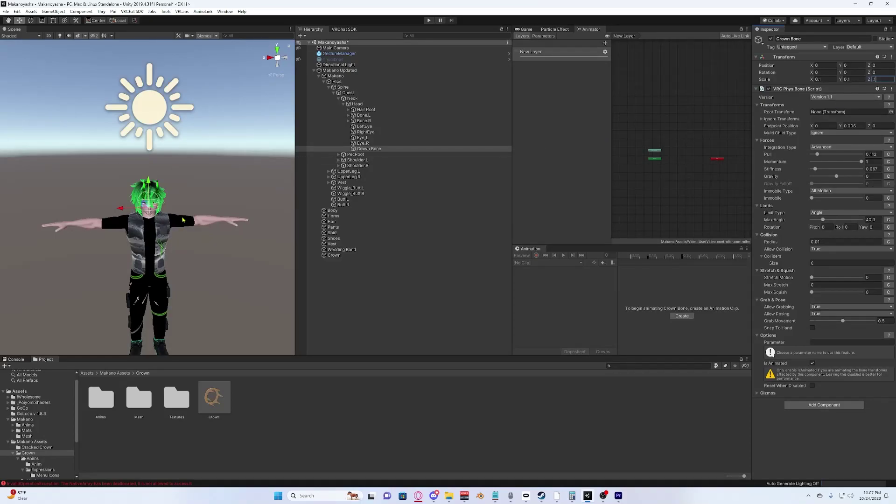
text(.1)
Move the Crown Bone up onto the top of the avatar's head, to a Y position of about 0.00293
click(372, 150)
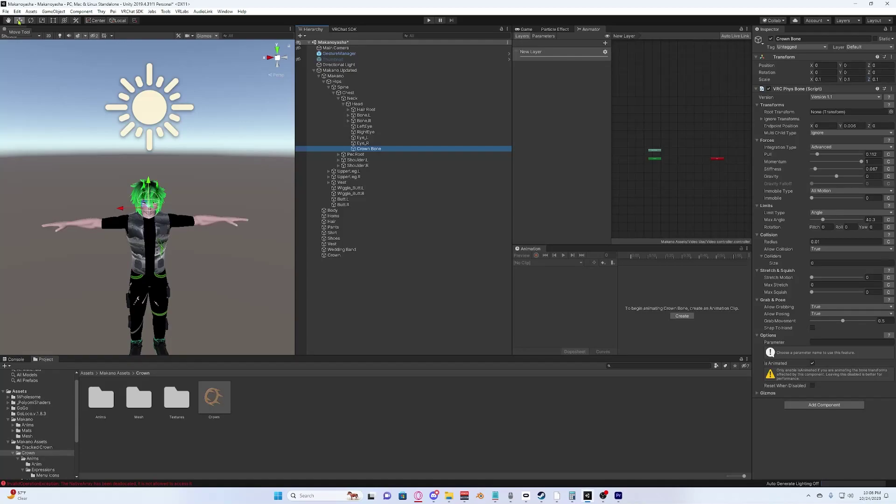
click(148, 180)
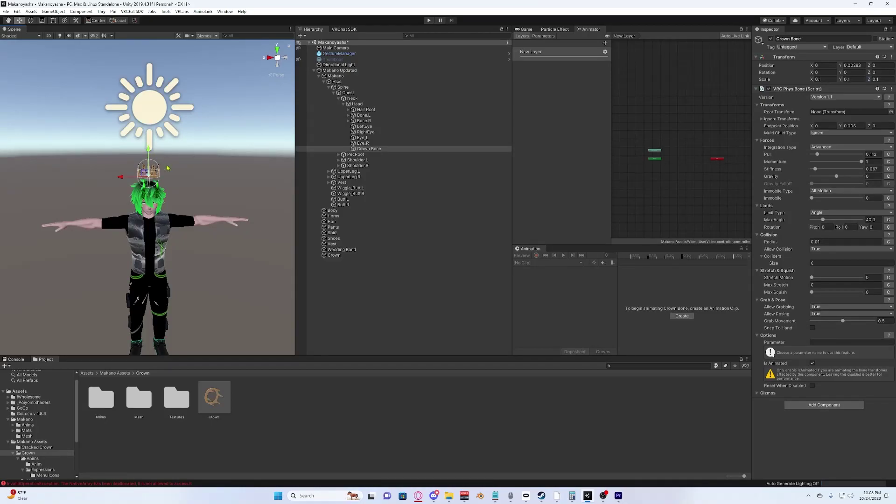
Position the Crown Bone slightly to one side on top of the avatar's head, at about X 0.00045 and Y 0.00273
scroll(160, 162, up, 5)
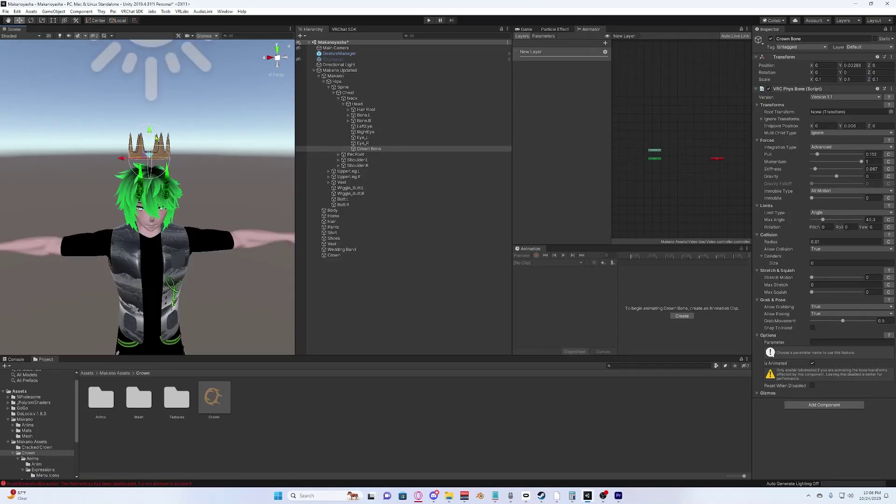
mouse_move(156, 138)
mouse_down()
mouse_move(156, 95)
mouse_move(155, 140)
mouse_move(155, 132)
mouse_up()
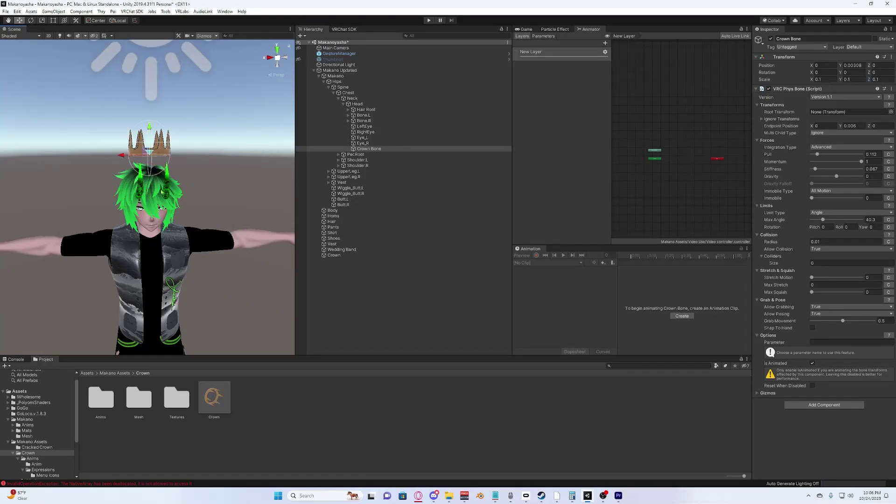
alt+drag(172, 180, 127, 161)
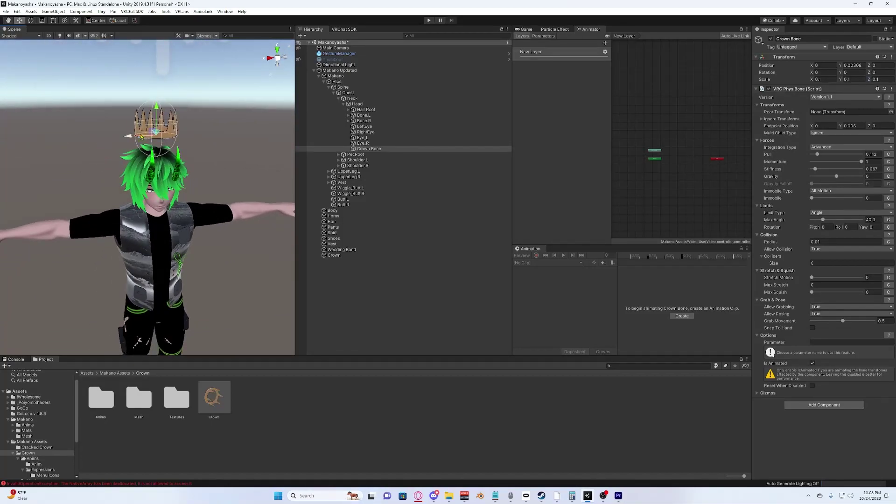
click(41, 21)
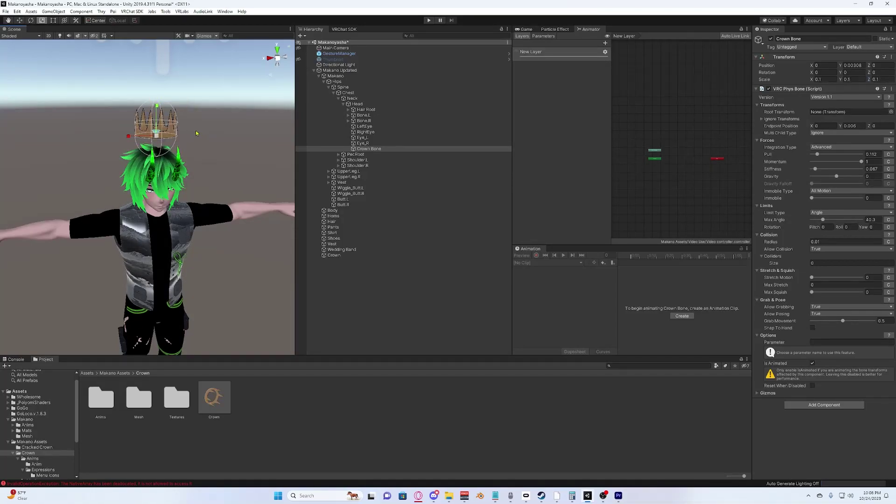
click(19, 20)
alt+drag(150, 154, 121, 174)
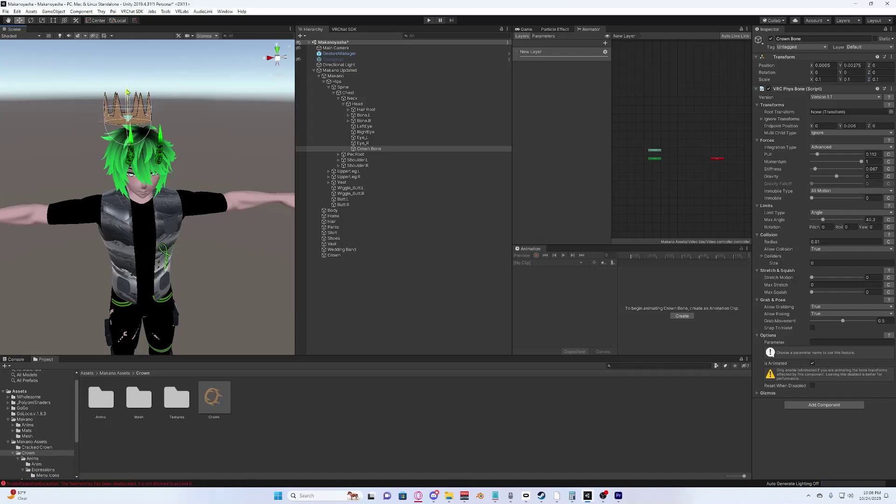
alt+drag(189, 211, 159, 160)
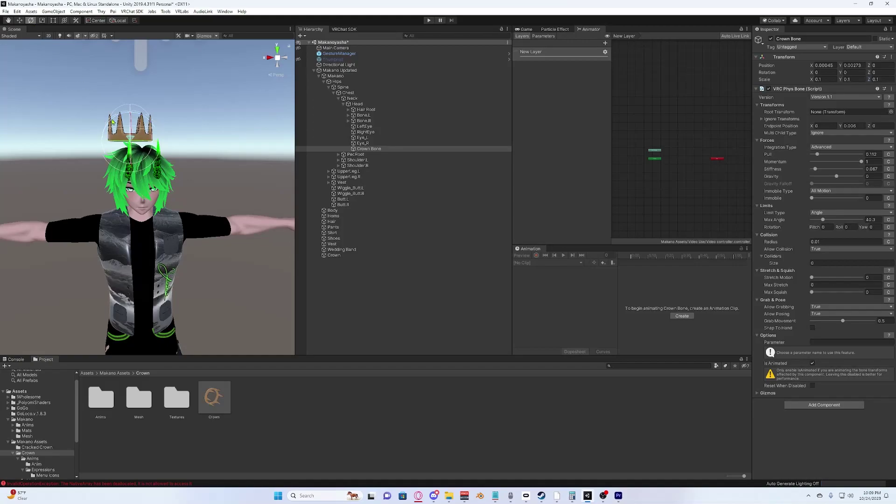
Tilt the Crown Bone sideways to a Z rotation of about -14.2 degrees and save the scene
drag(113, 122, 113, 124)
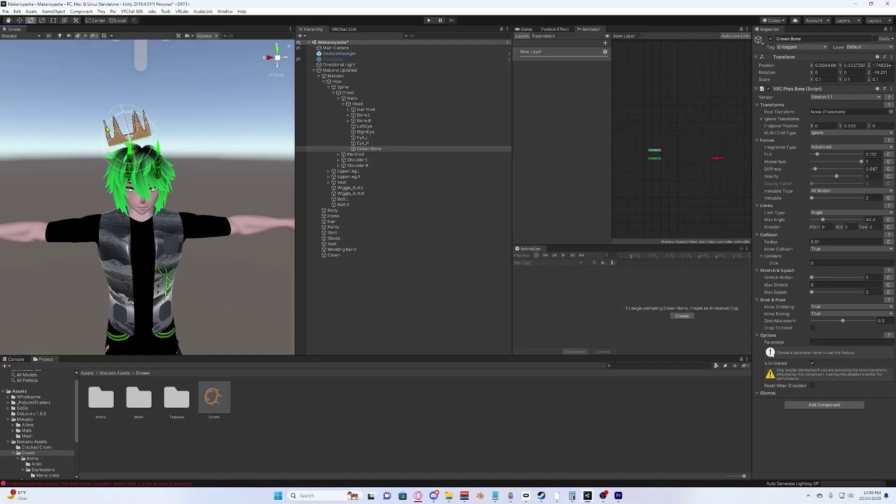
drag(105, 126, 289, 348)
key(ctrl+z)
alt+drag(196, 280, 222, 190)
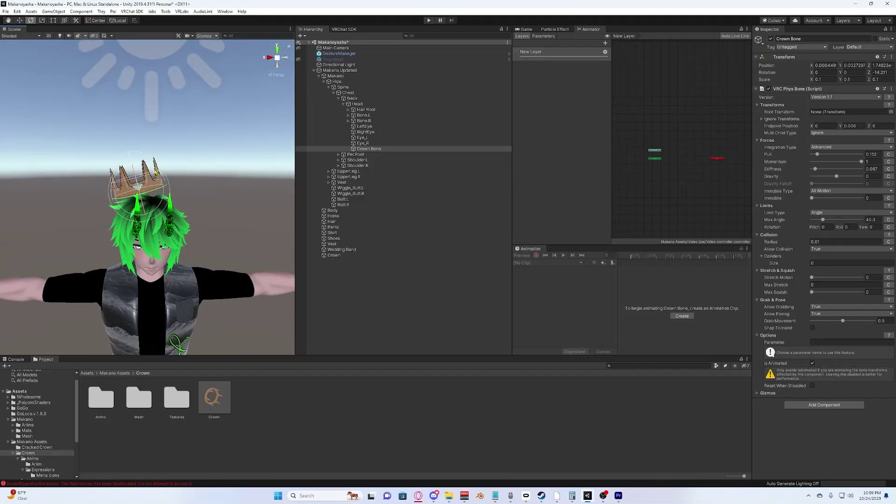
alt+drag(160, 172, 177, 169)
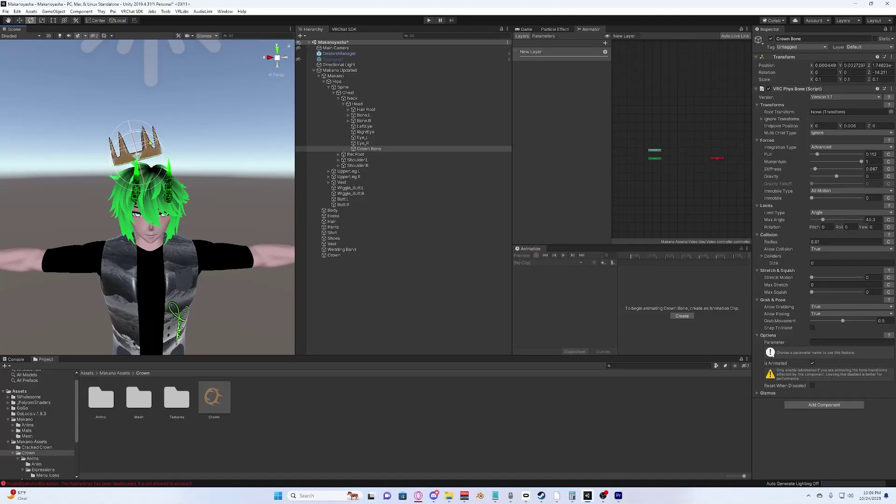
click(6, 11)
click(22, 40)
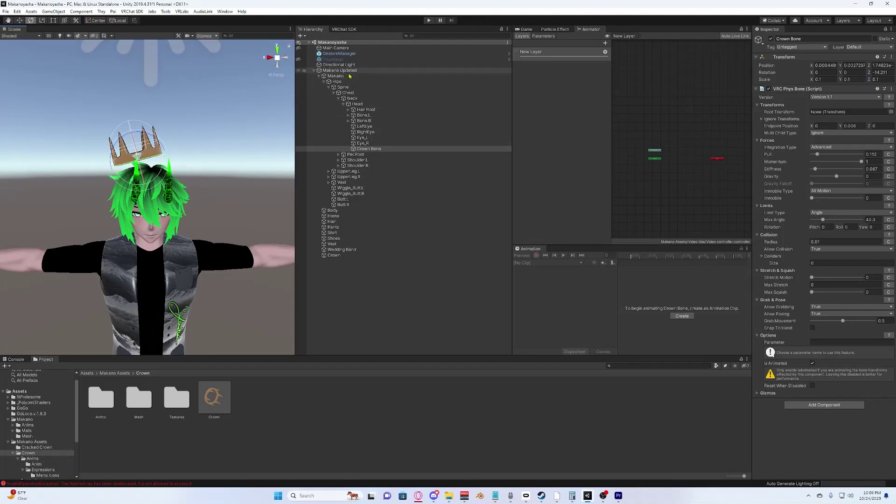
Open the VRLabs Avatars 3.0 Manager for the Makano Updated avatar and select that avatar in the scene
click(369, 70)
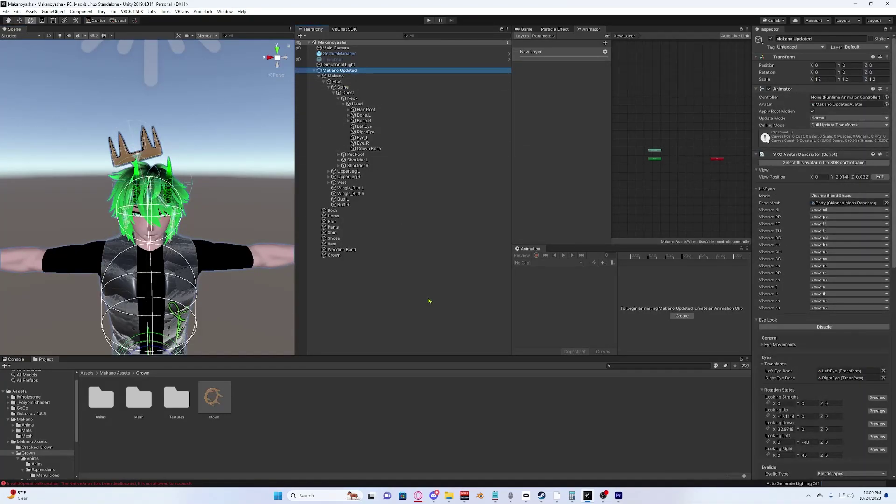
click(379, 292)
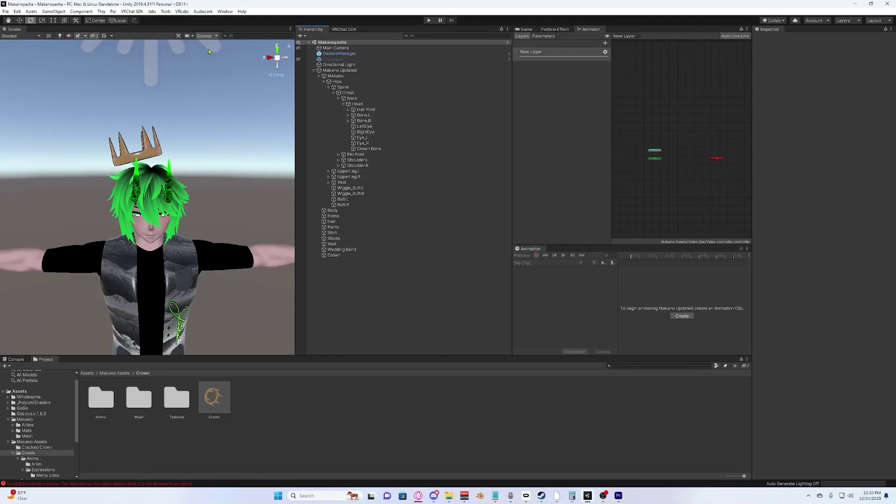
click(182, 12)
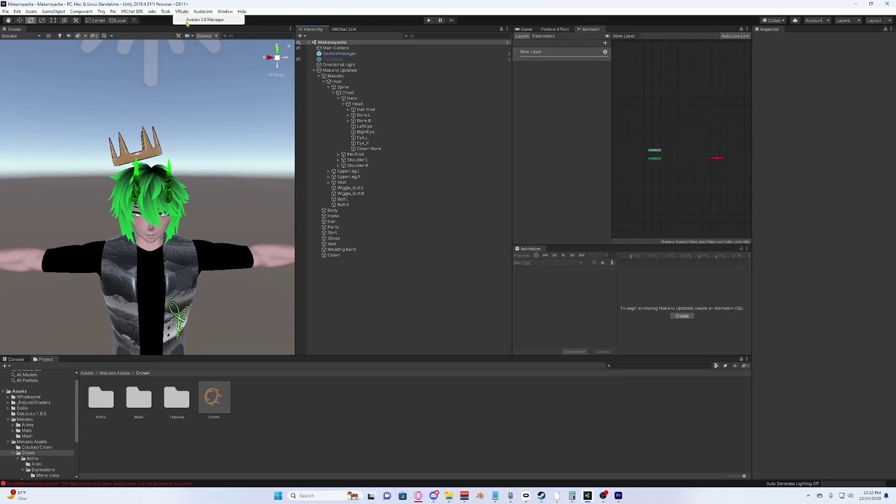
click(187, 21)
drag(358, 72, 244, 68)
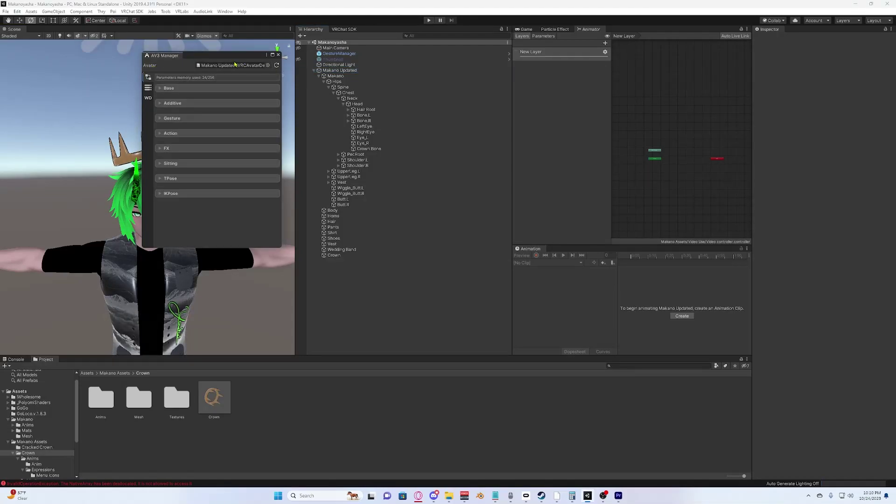
click(313, 71)
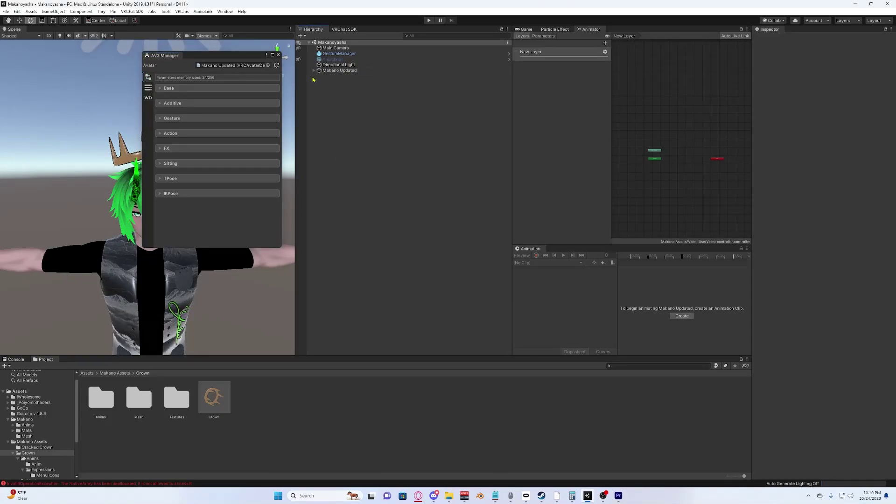
click(343, 72)
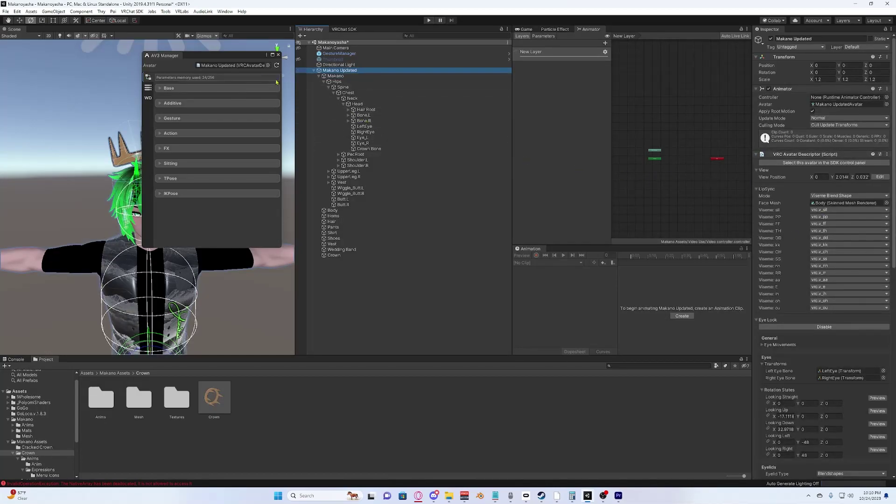
Delete all the leftover Crown parameters from the avatar's FX Video controller and refresh the manager's FX section
click(161, 148)
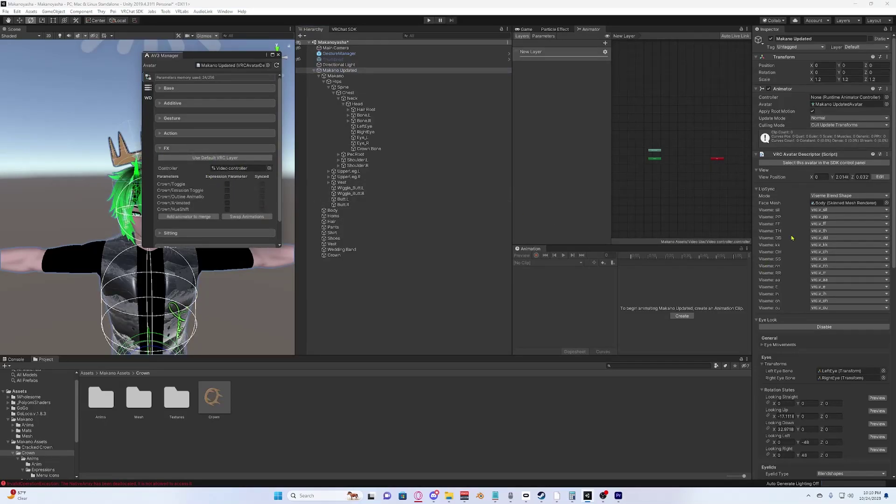
scroll(791, 246, down, 10)
click(533, 37)
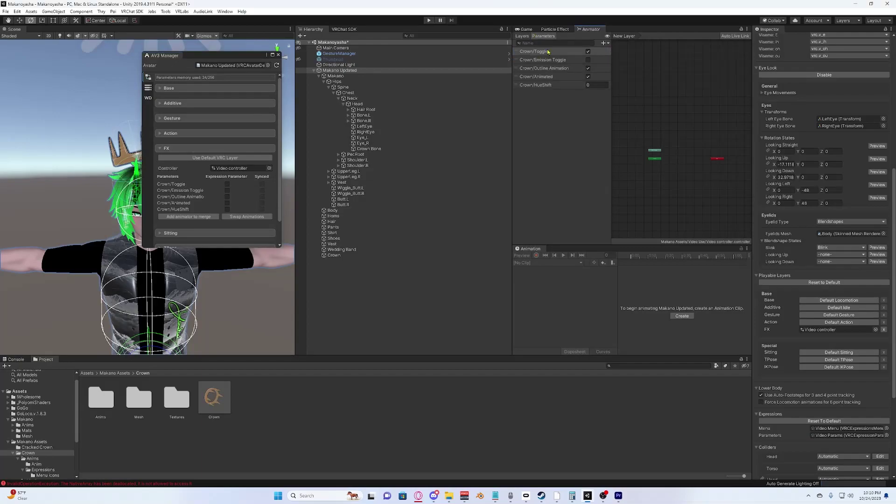
key(Delete)
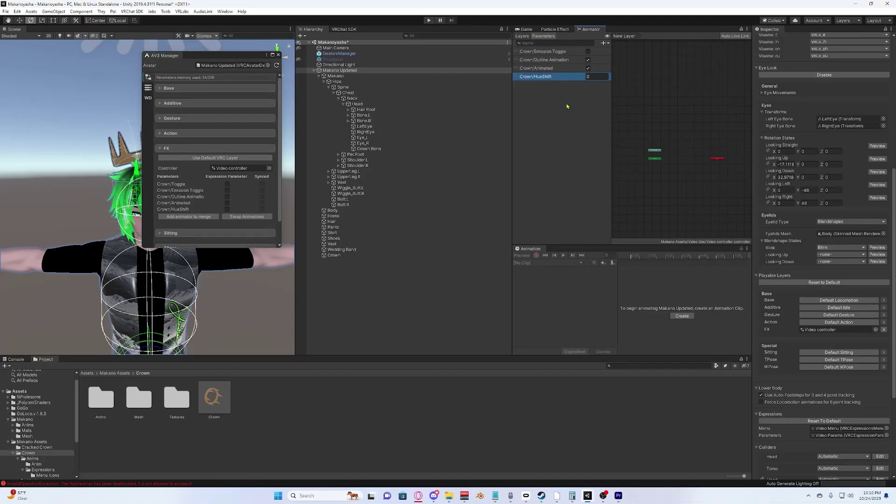
click(550, 53)
key(Delete)
key(Delete)
key(Delete)
key(Delete)
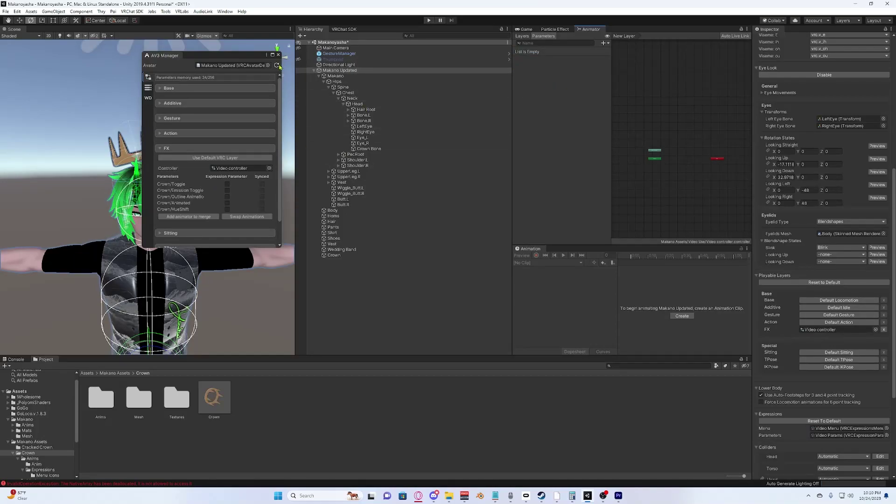
click(156, 148)
click(156, 150)
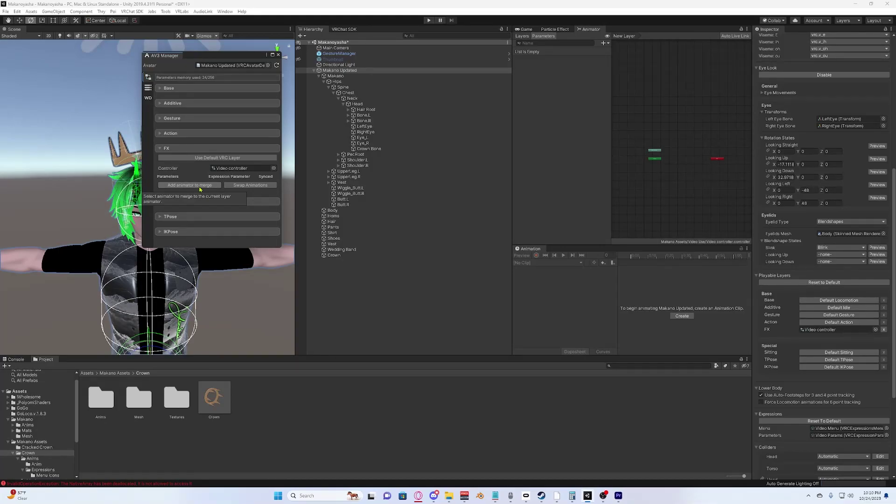
Merge the Crown Controller animator into the avatar's current FX controller without adding parameter suffixes
click(523, 36)
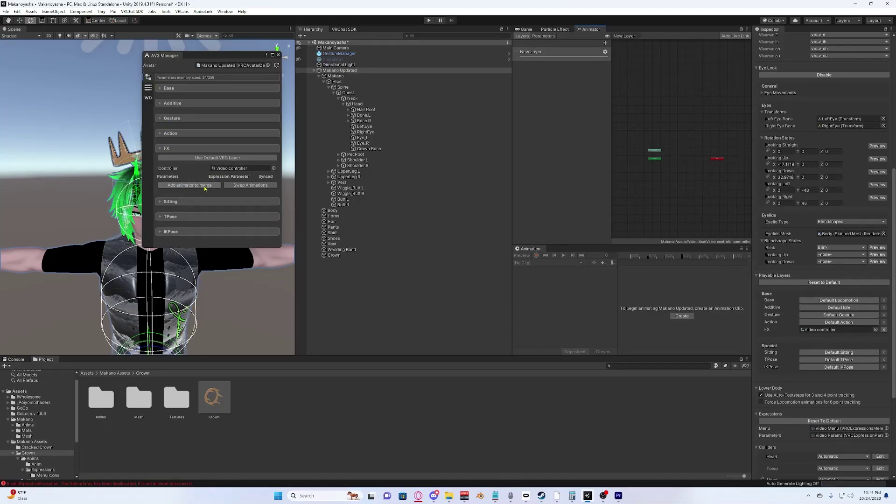
click(185, 185)
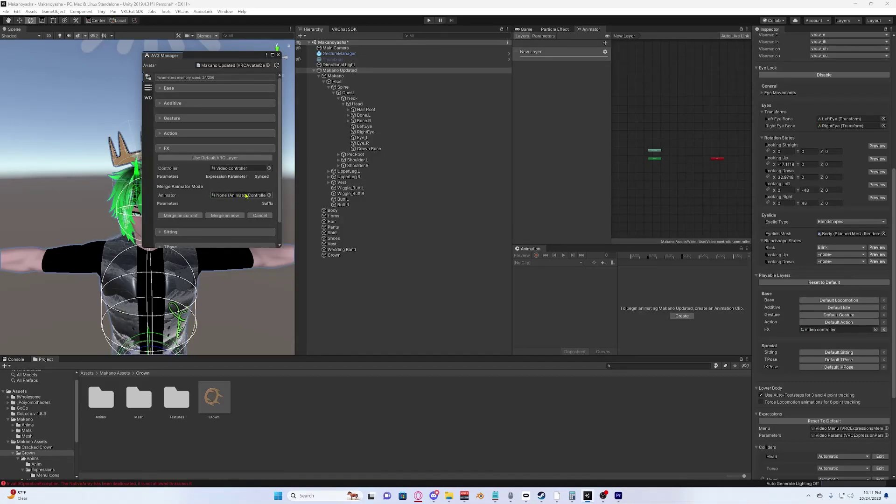
click(270, 196)
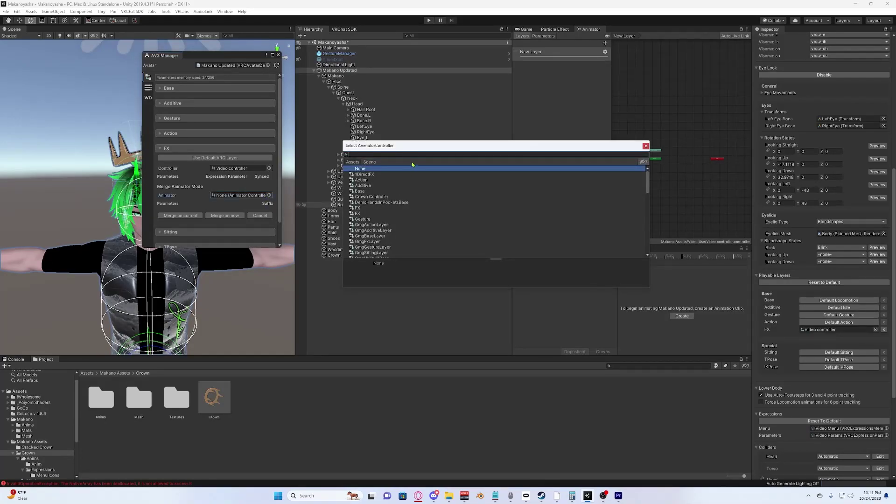
text(crown)
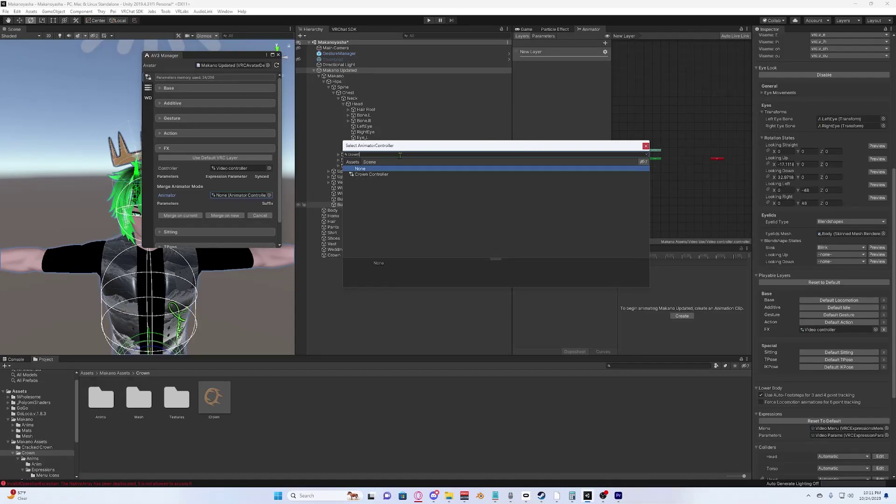
key(Down)
key(Return)
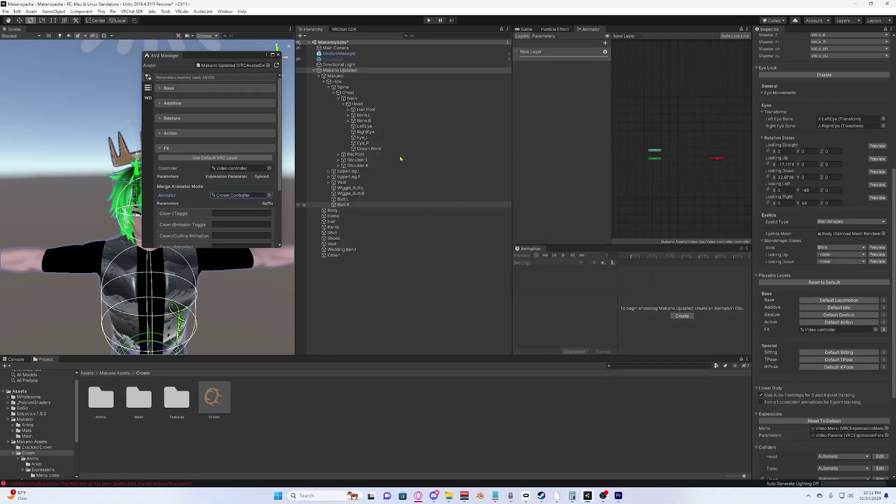
scroll(194, 161, down, 3)
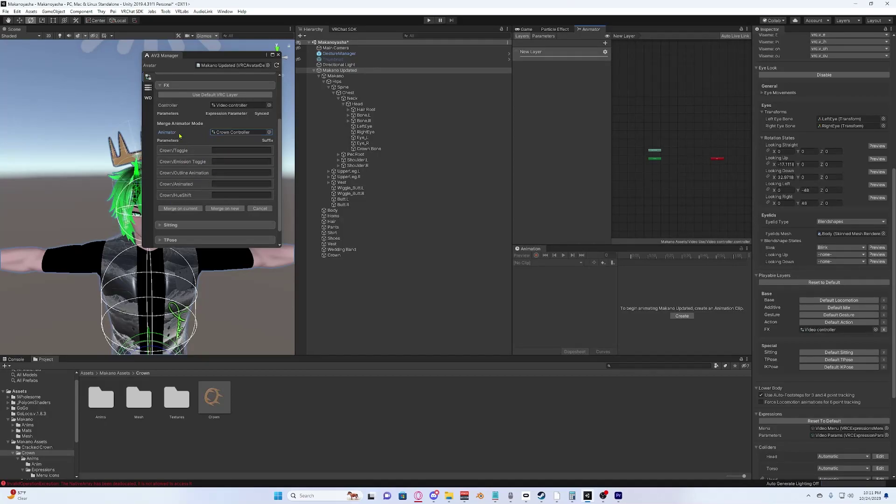
click(188, 209)
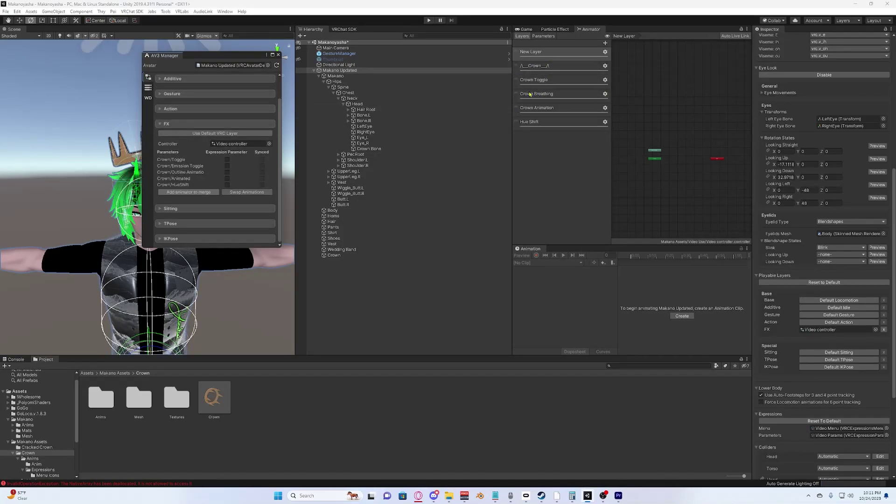
Examine the merged crown layers in the FX controller, including Crown Toggle, Crown Breathing, Crown Animation and Hue Shift
click(528, 69)
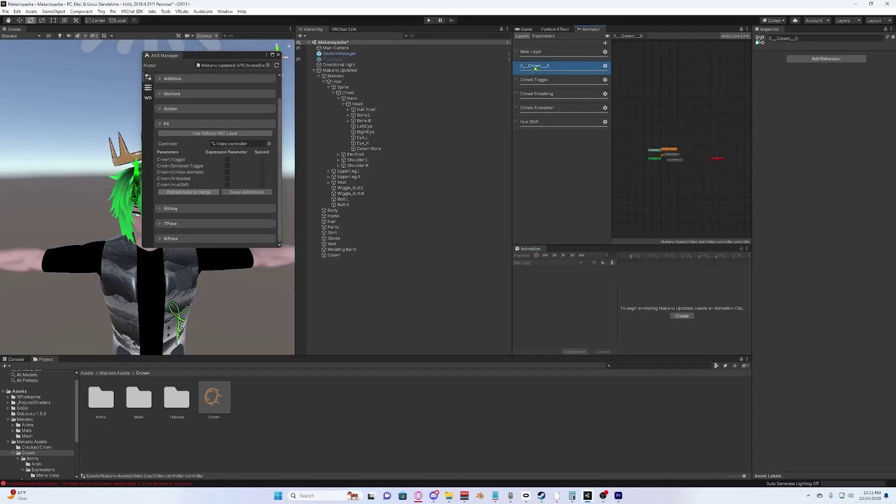
click(539, 80)
key(Down)
key(Down)
key(Down)
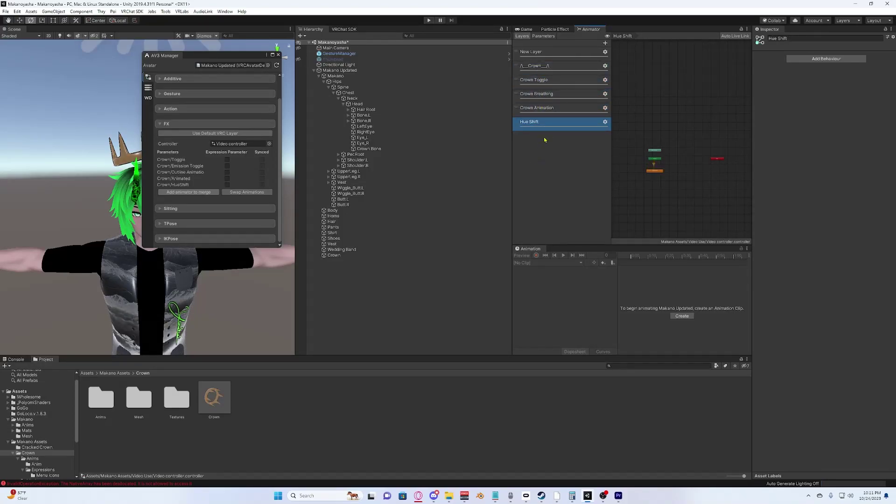
click(544, 81)
click(558, 92)
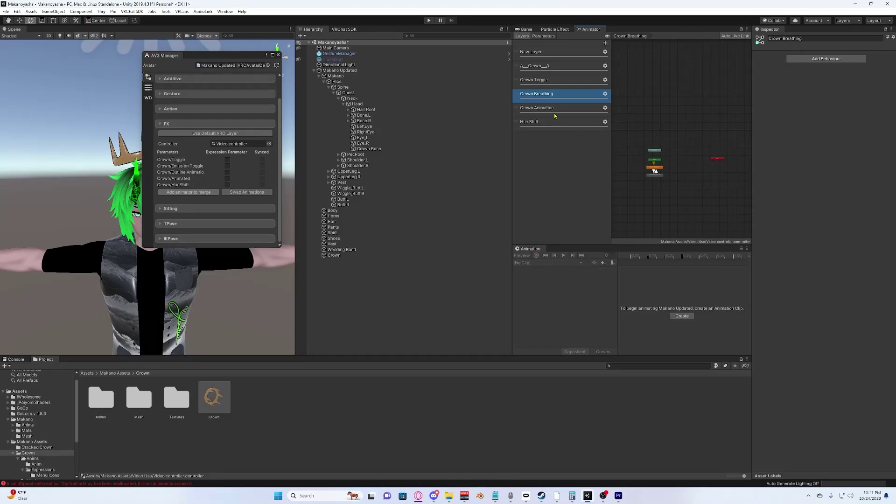
click(555, 112)
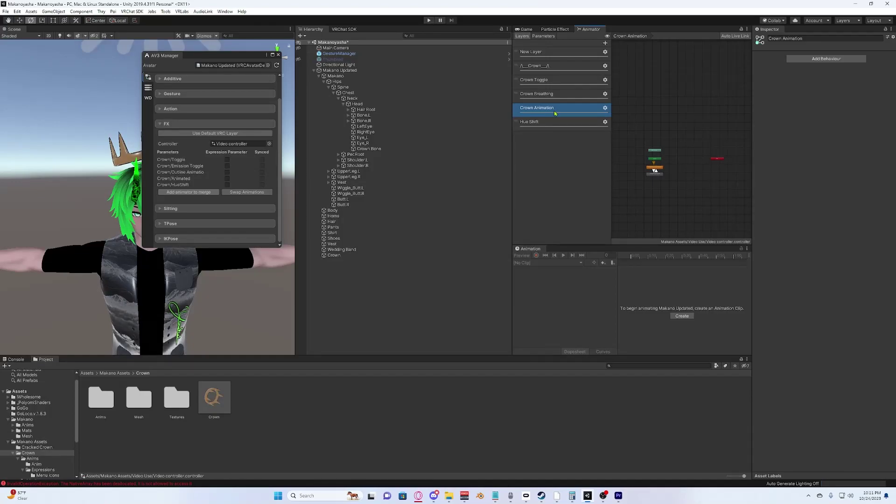
click(551, 121)
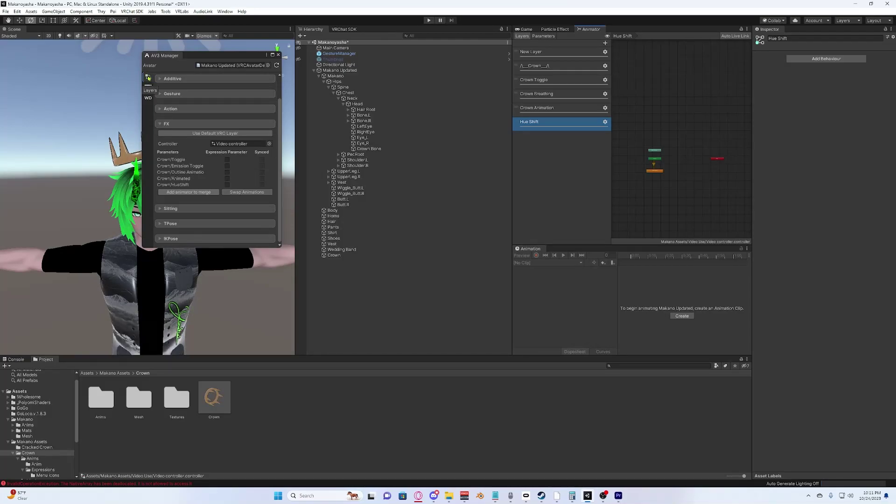
Copy the expression parameters from Crown Params into the avatar's Video Params using the Avatars 3.0 Manager
click(148, 88)
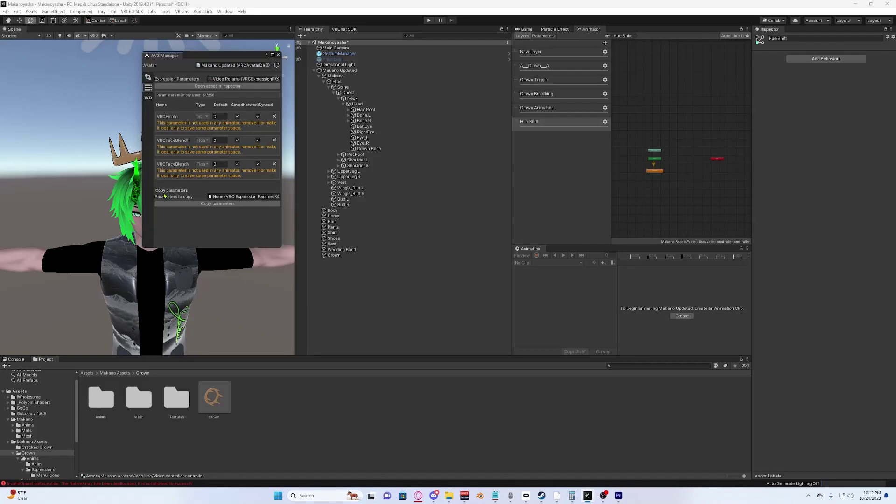
click(278, 197)
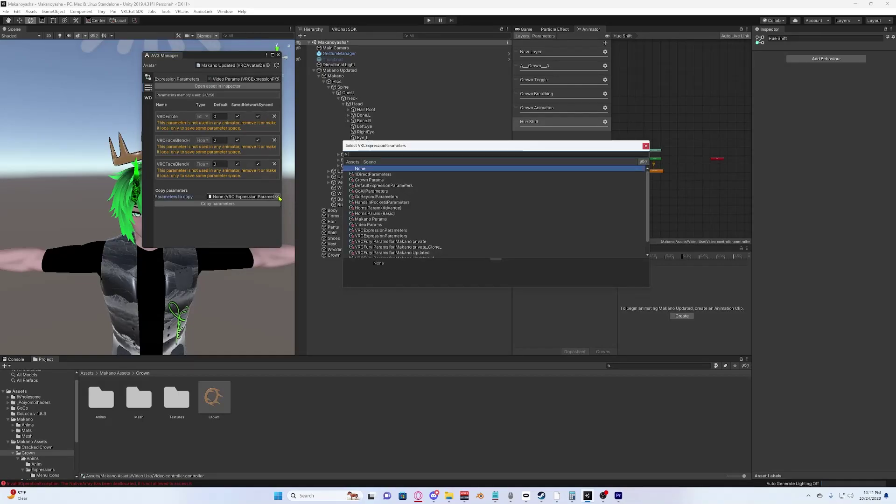
text(crown)
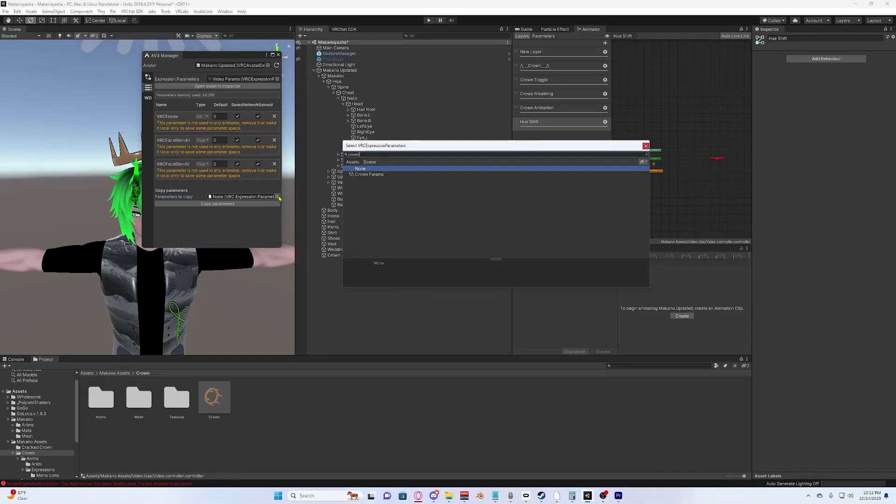
key(Down)
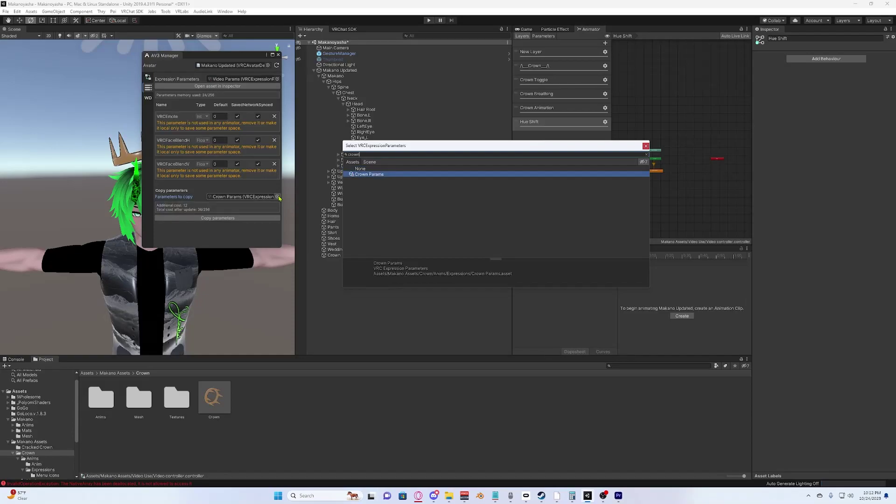
key(Return)
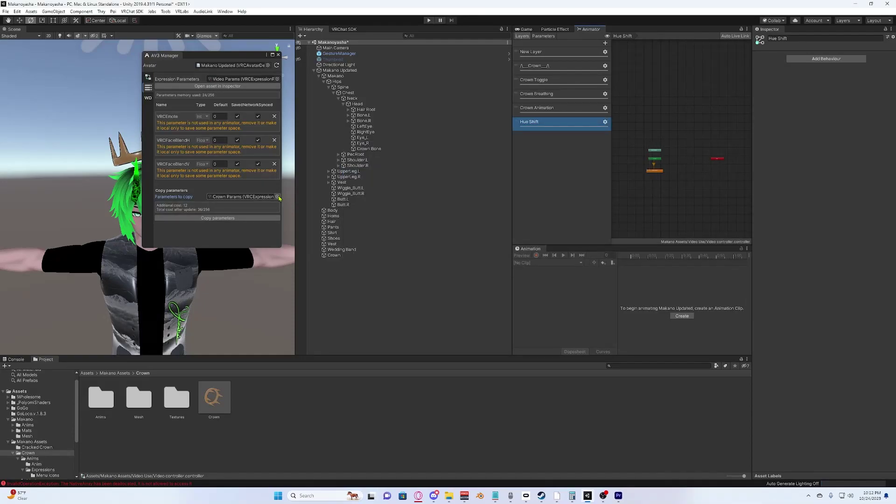
click(249, 218)
scroll(243, 216, down, 1)
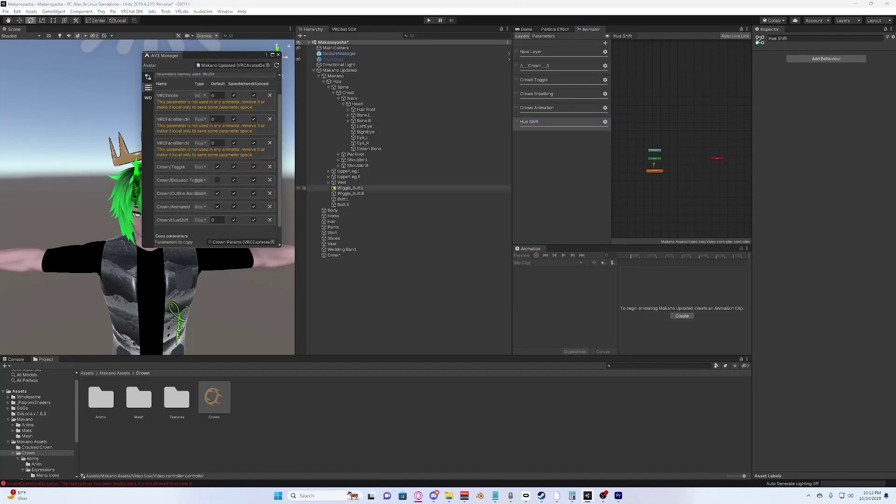
Check the FX controller's parameters against the copied Crown parameters, and close the Avatars 3.0 Manager
click(549, 36)
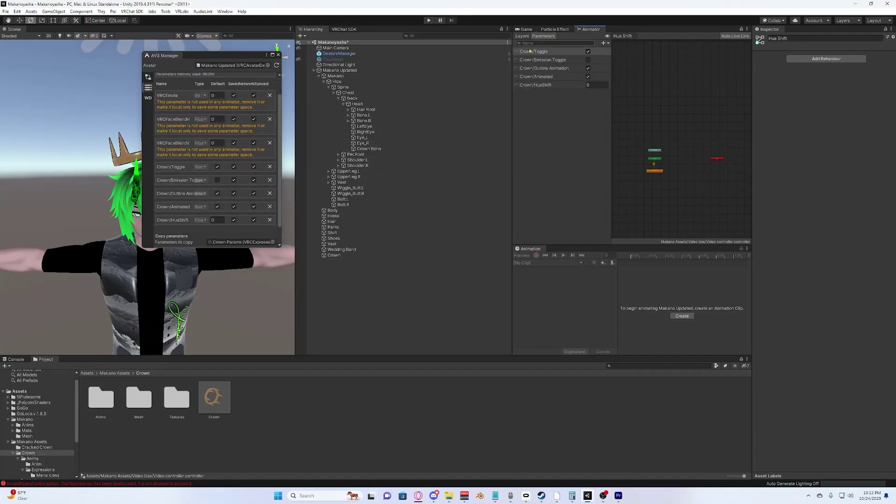
click(522, 36)
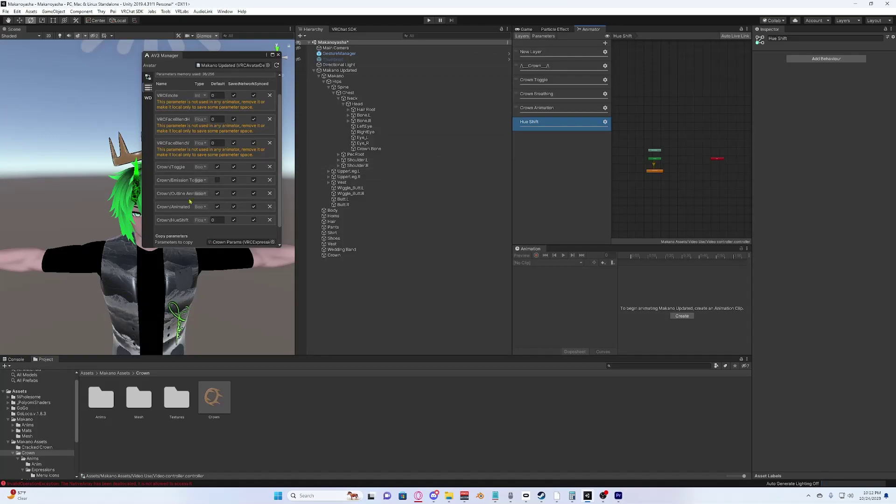
click(278, 55)
Locate the Video Params asset through the Makano Updated avatar descriptor and inspect its expression parameters
click(345, 71)
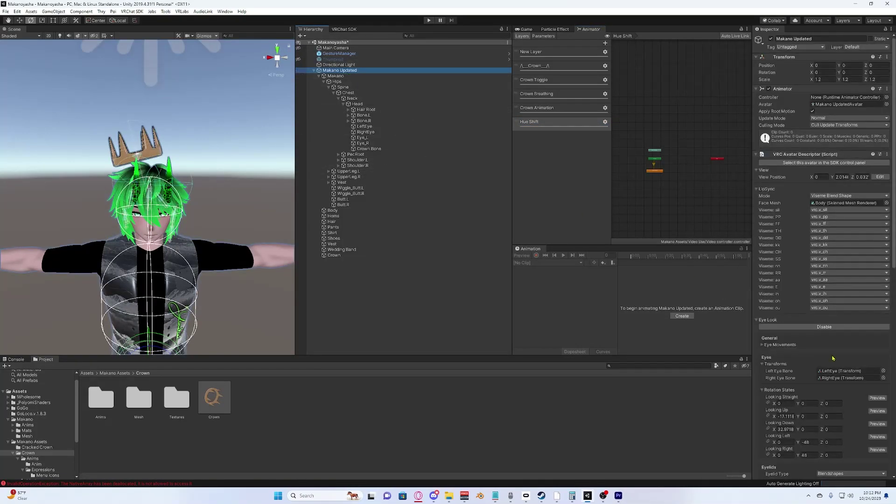
scroll(833, 359, down, 4)
scroll(835, 365, down, 4)
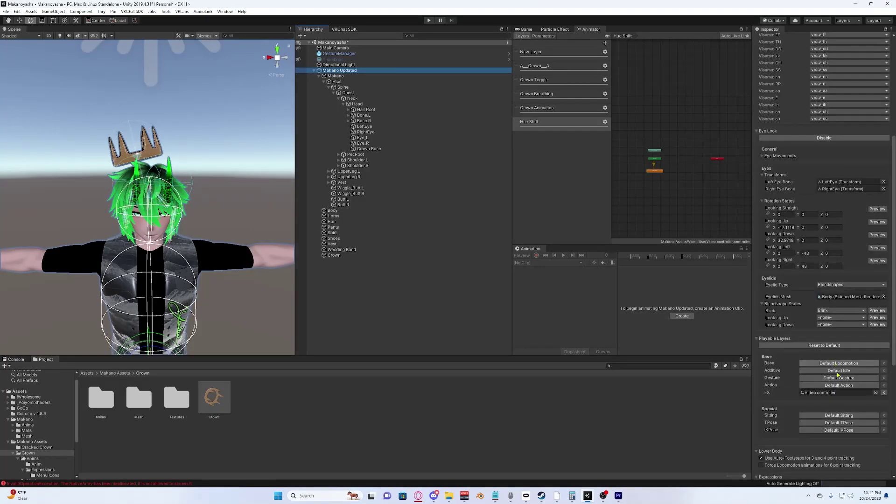
scroll(826, 395, down, 5)
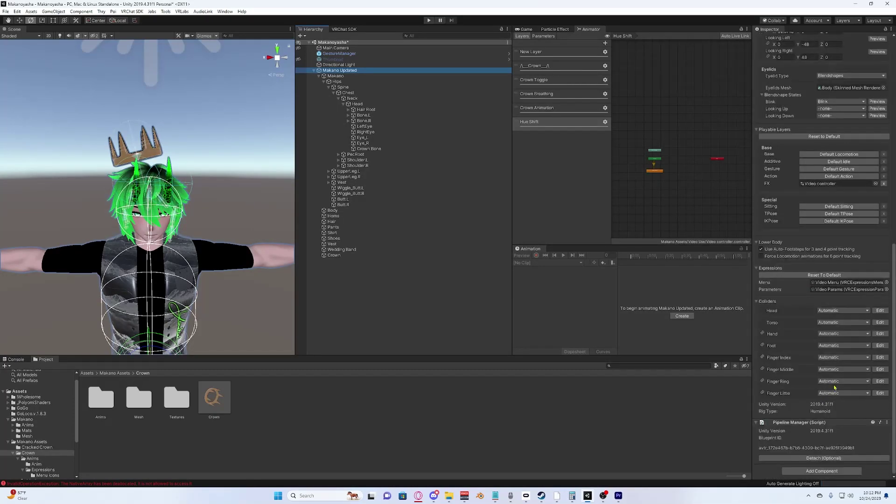
click(849, 289)
click(176, 398)
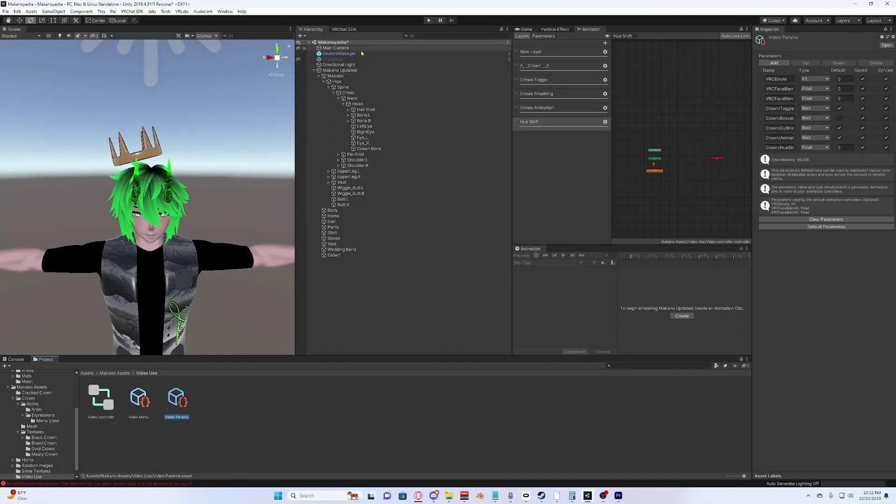
Locate the expressions menu assigned in the Makano Updated avatar descriptor and open the Video Menu asset for editing
click(339, 71)
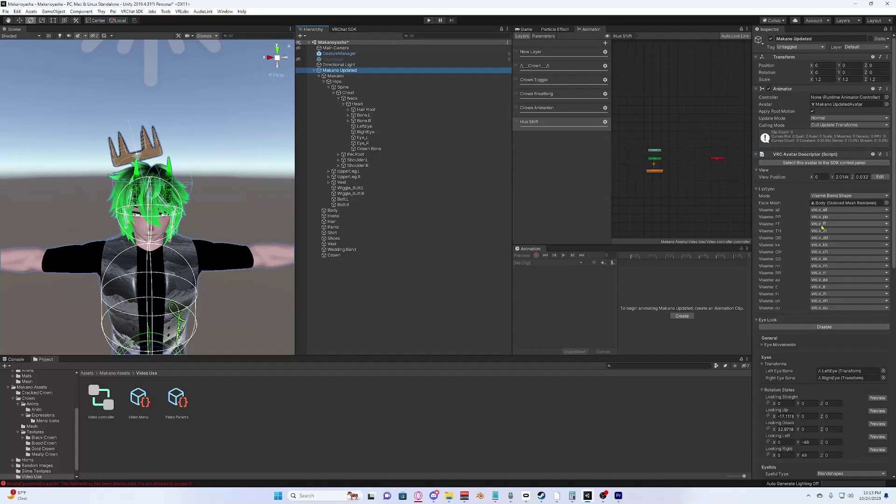
scroll(821, 228, down, 12)
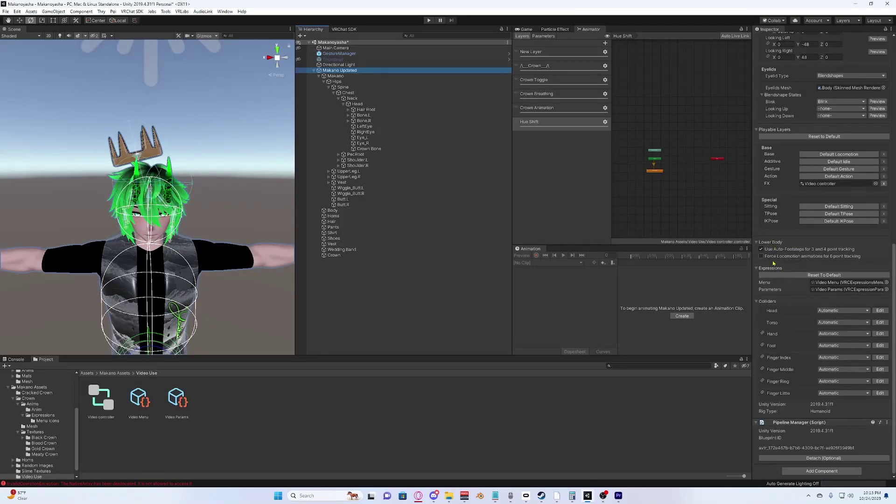
click(857, 283)
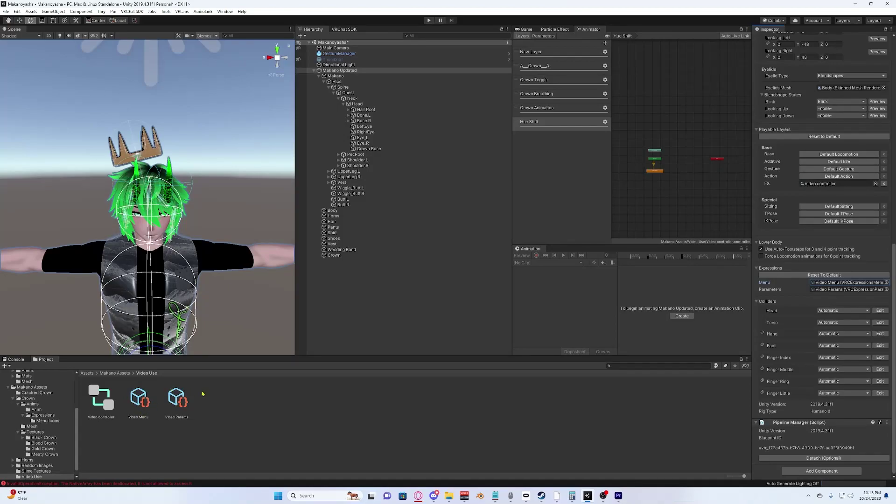
click(845, 283)
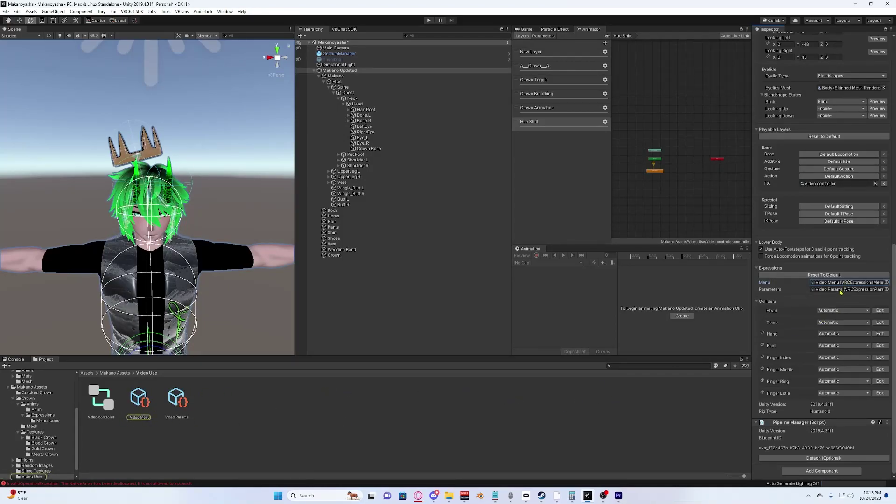
click(825, 285)
click(821, 285)
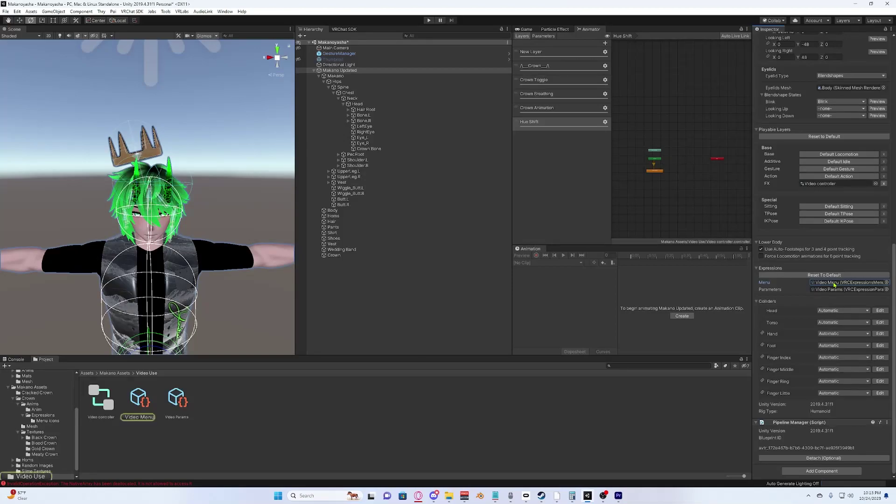
click(141, 408)
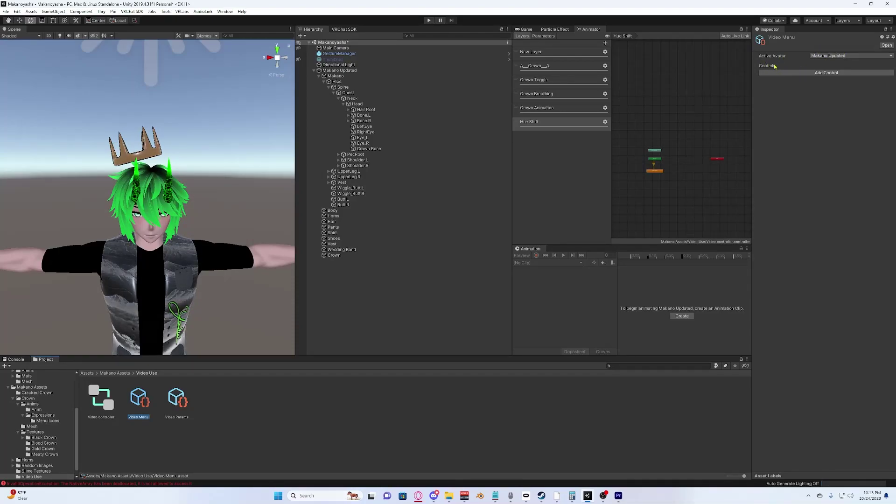
Add a control named Crown to the Video Menu and set its type to Sub Menu
click(827, 74)
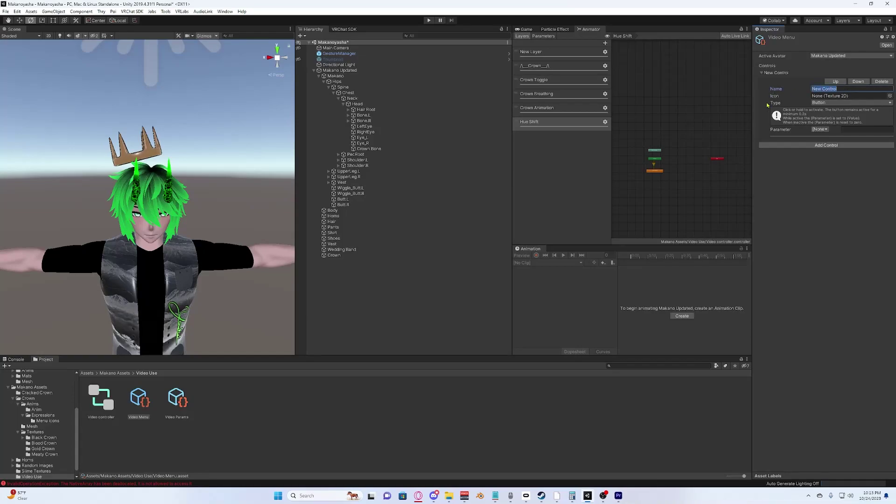
text(Crown)
click(832, 103)
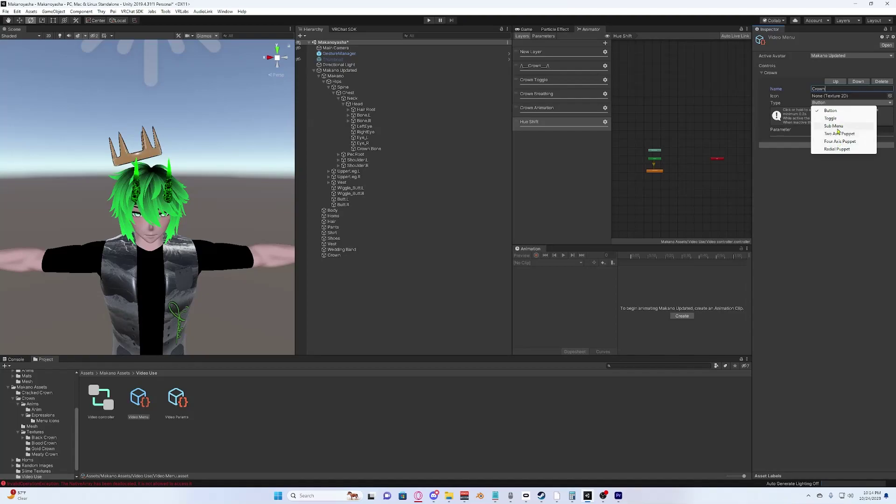
click(834, 126)
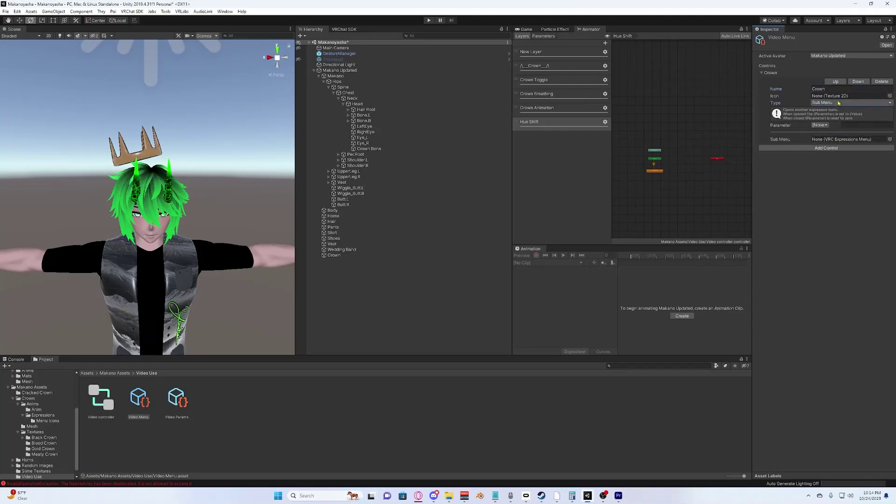
Assign Crown Menu as the sub menu of the Crown control and save the scene
click(890, 139)
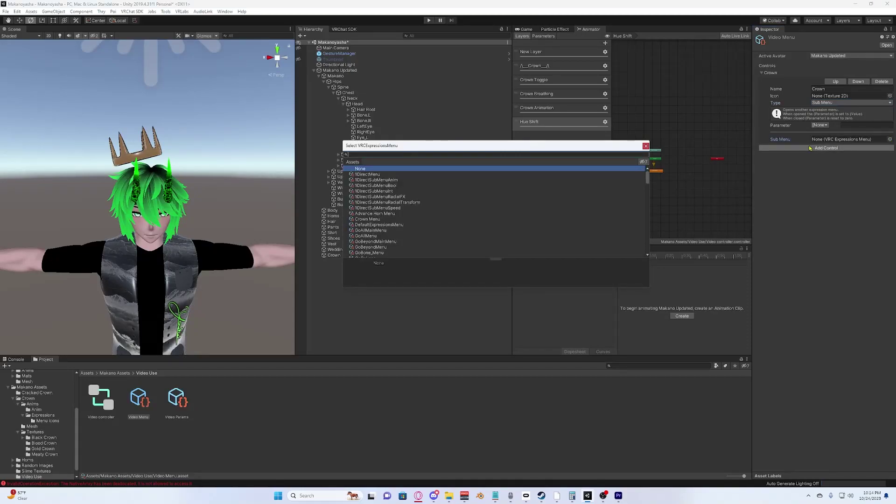
text(crown)
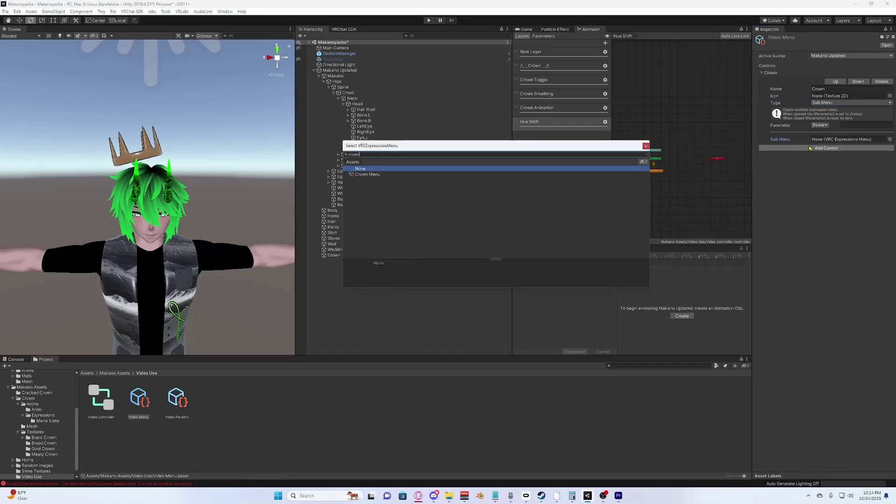
key(Down)
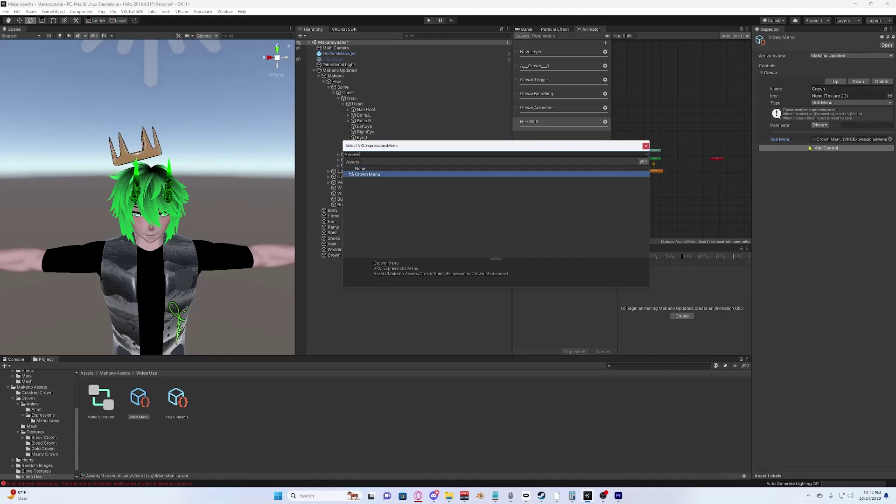
key(Return)
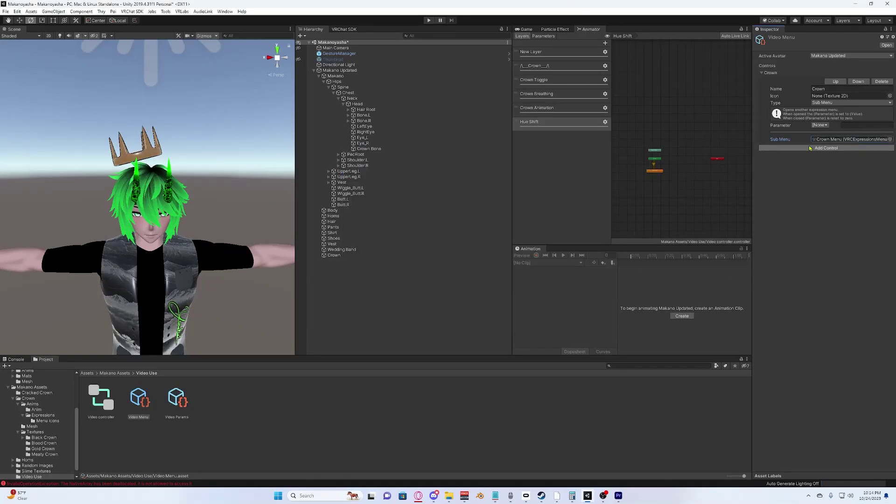
click(784, 178)
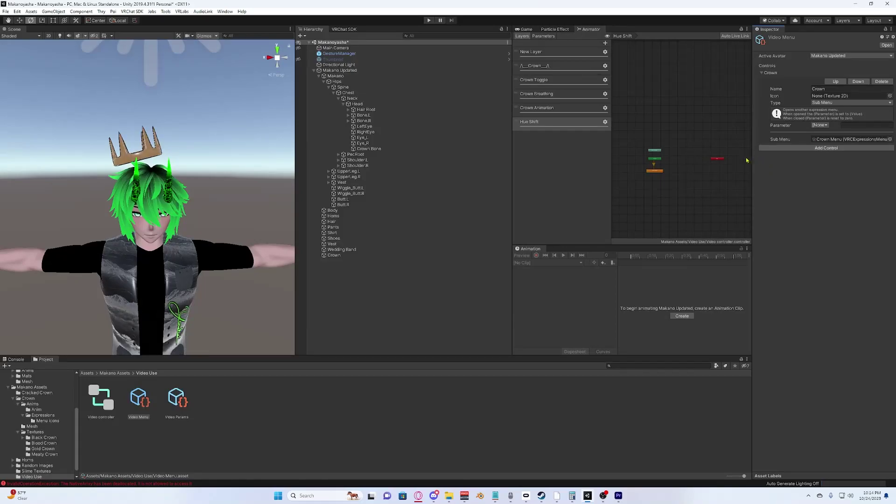
click(8, 13)
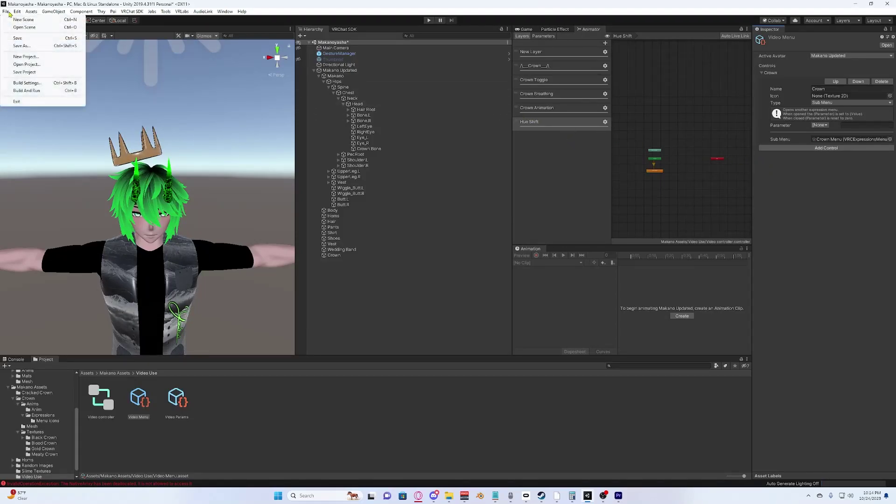
click(19, 38)
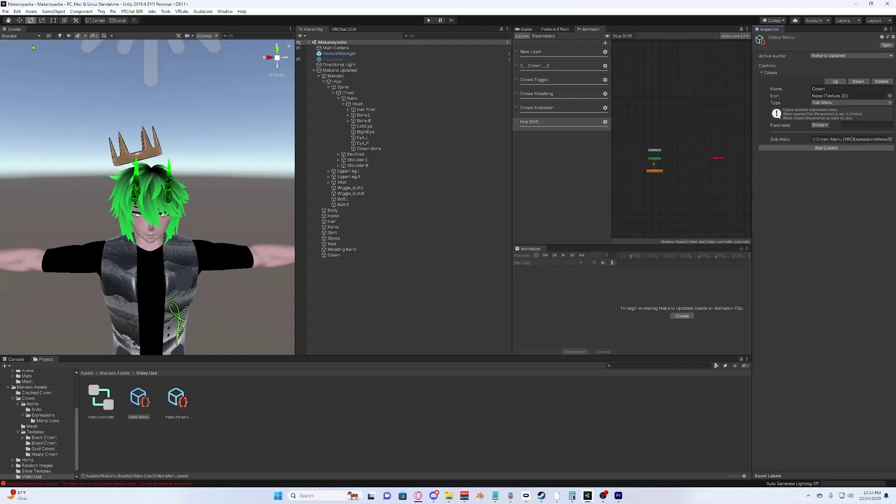
Delete the existing GestureManager object from the scene and save the scene
click(388, 71)
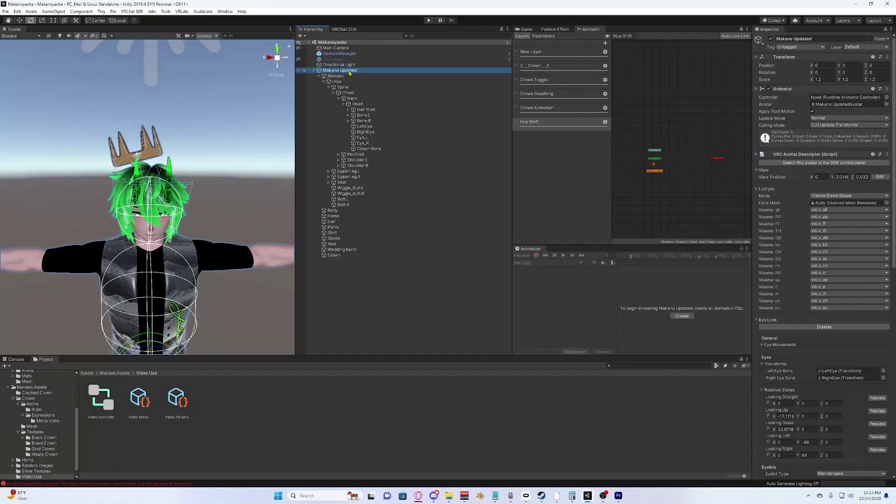
click(346, 53)
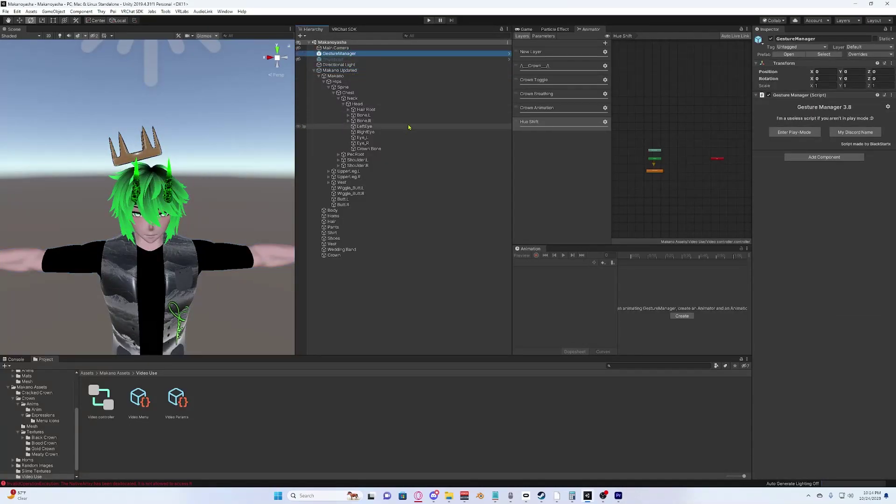
key(Delete)
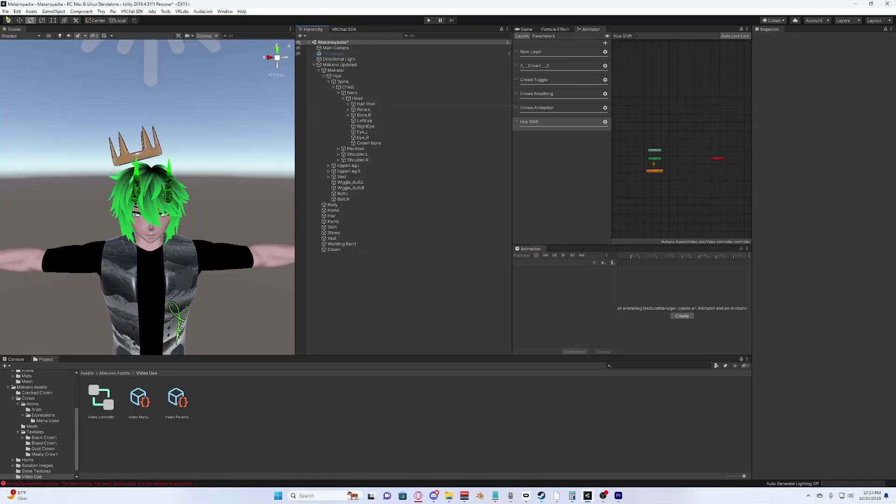
click(5, 11)
click(16, 38)
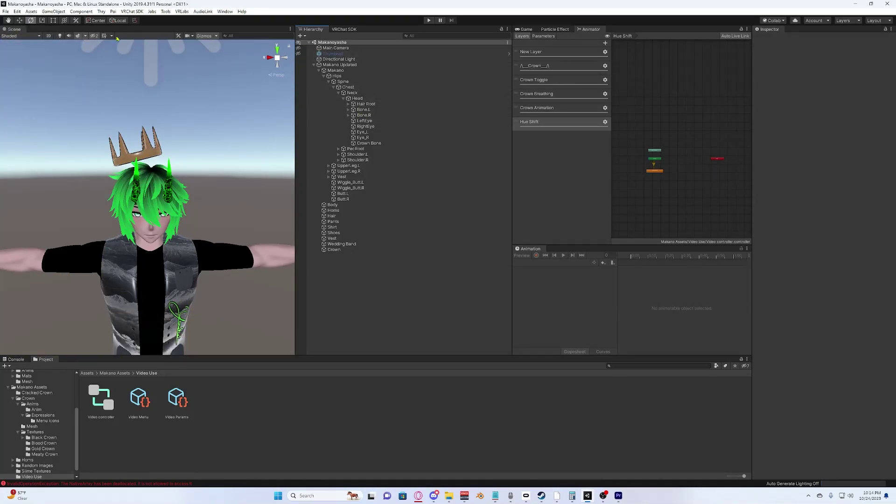
Add the Gesture Manager Emulator to the scene
click(166, 12)
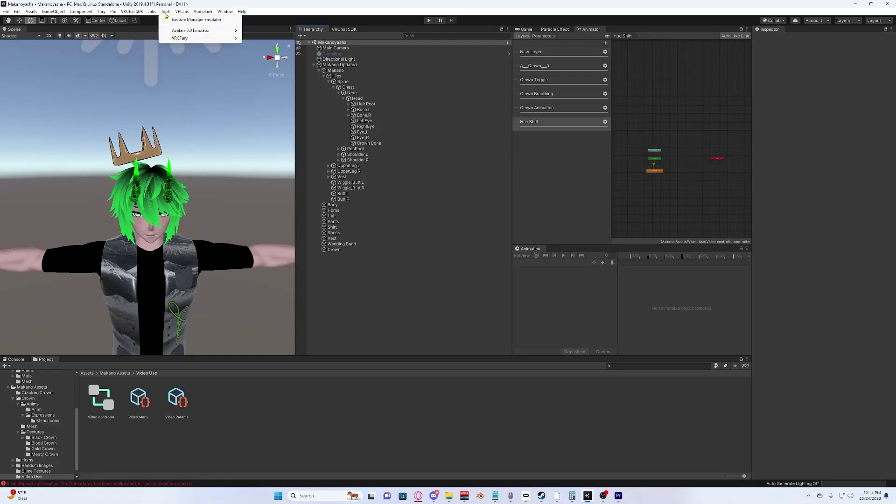
click(196, 19)
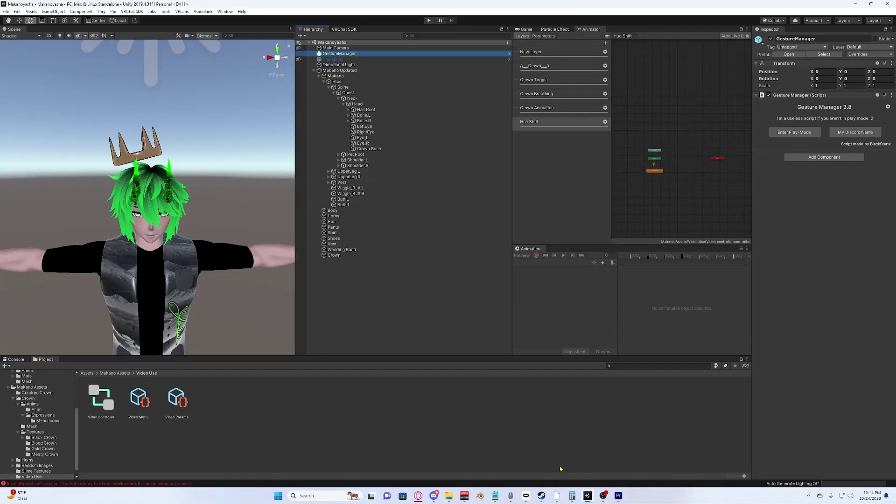
Switch to Creator Companion and review the installed packages of the Makanoyasha project, including Gesture Manager
click(557, 496)
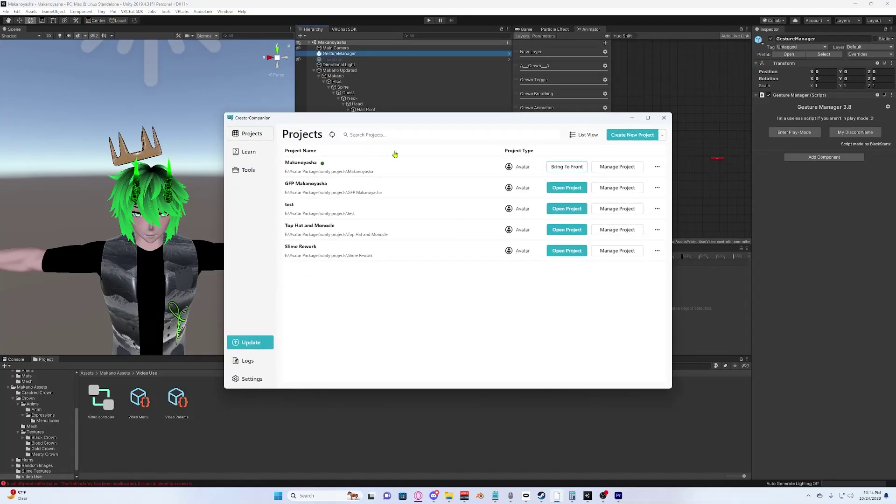
click(635, 167)
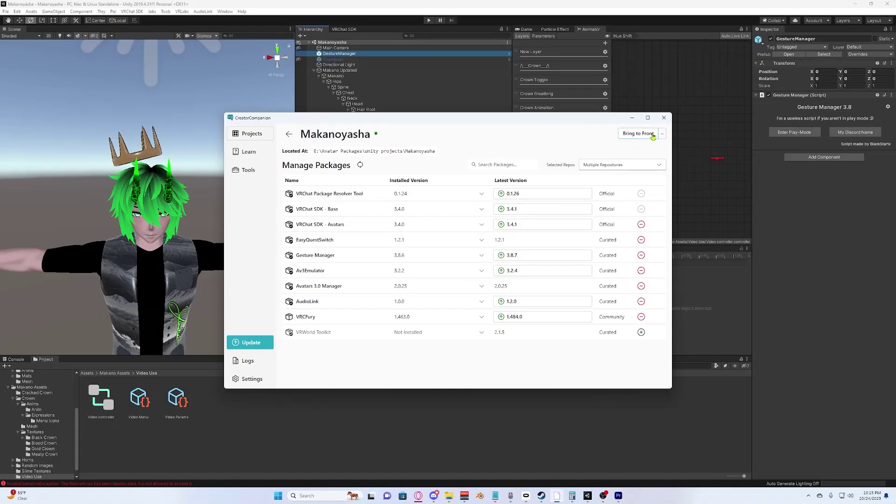
click(632, 118)
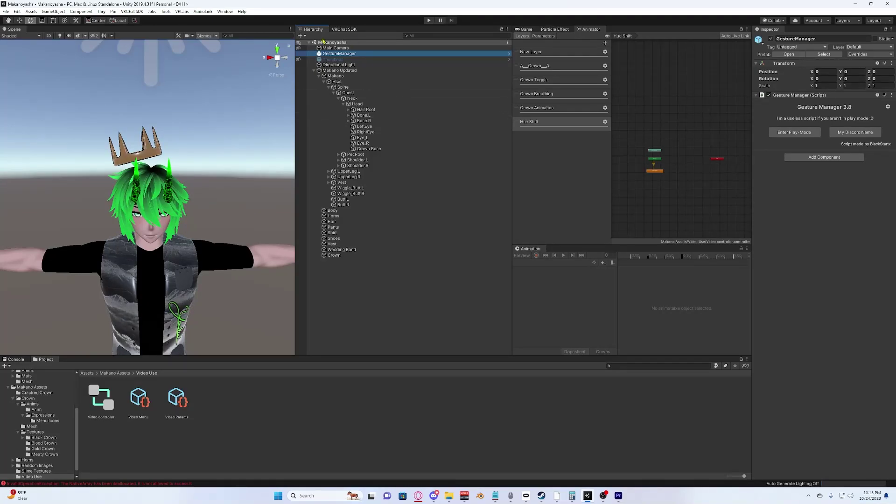
Save the scene and start Play Mode in Unity
click(165, 11)
click(301, 107)
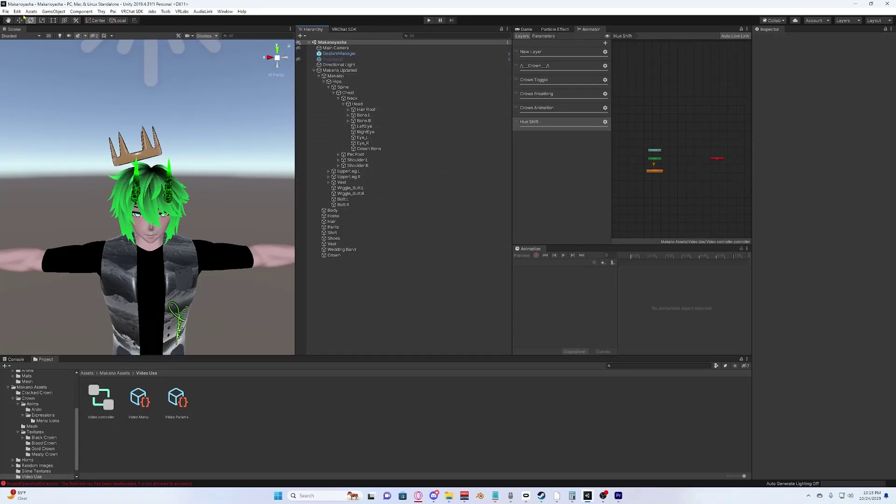
click(5, 11)
click(46, 38)
click(430, 20)
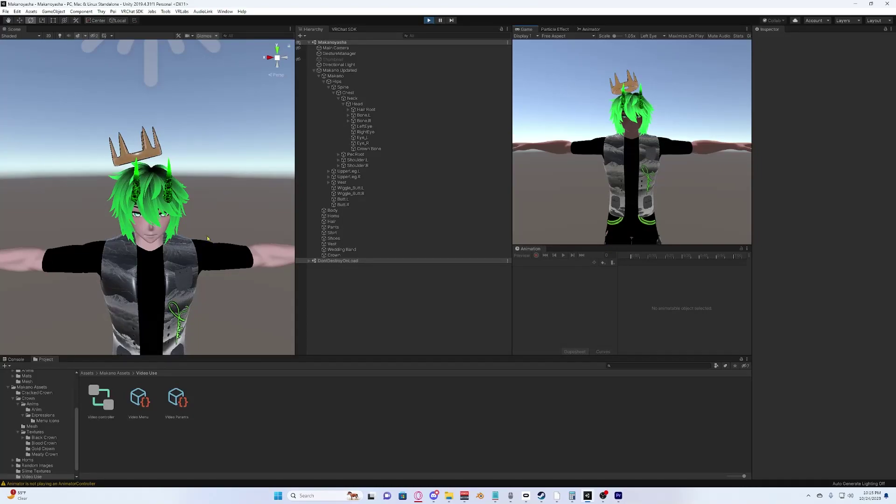
Open the Crown submenu under Expressions in the Gesture Manager's radial menu and test Crown Toggle
click(343, 53)
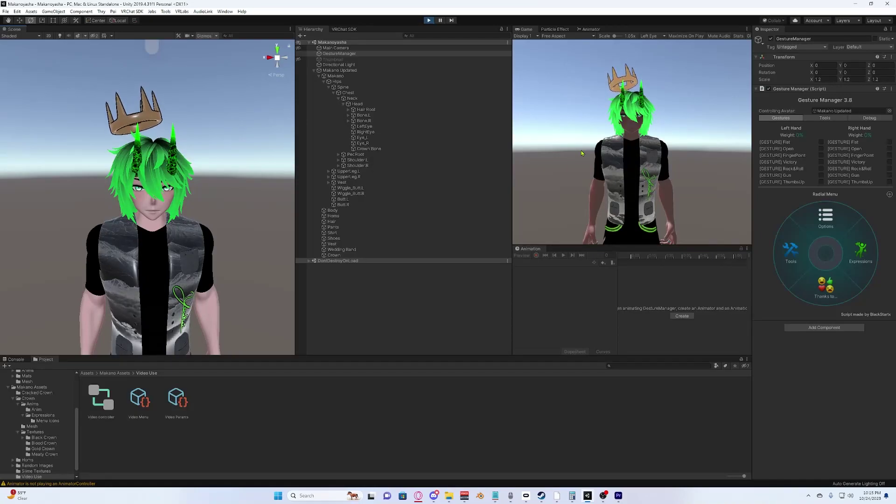
click(847, 256)
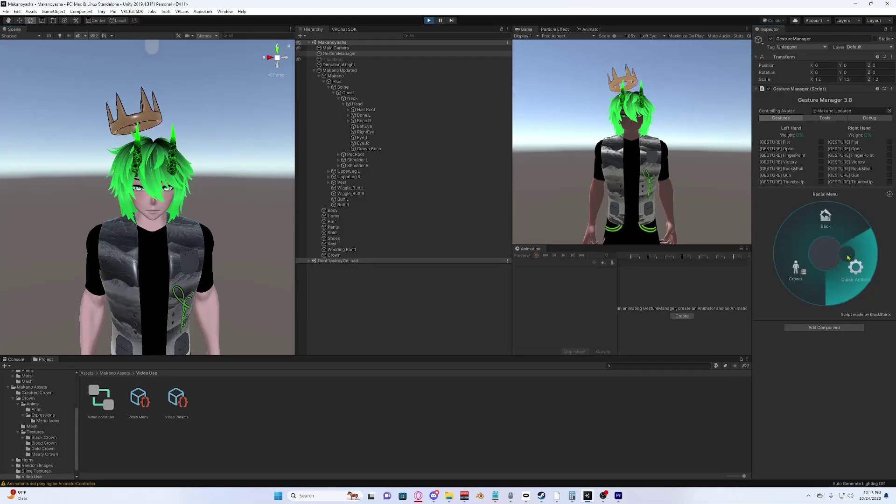
click(798, 271)
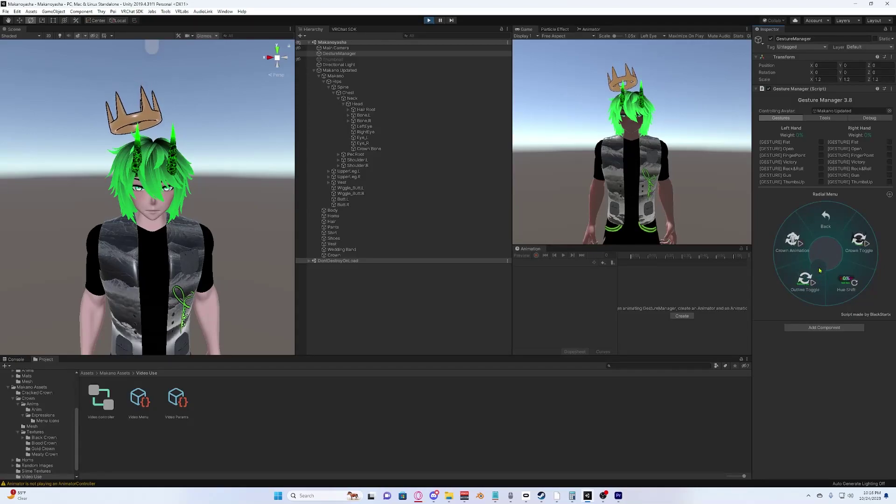
click(846, 249)
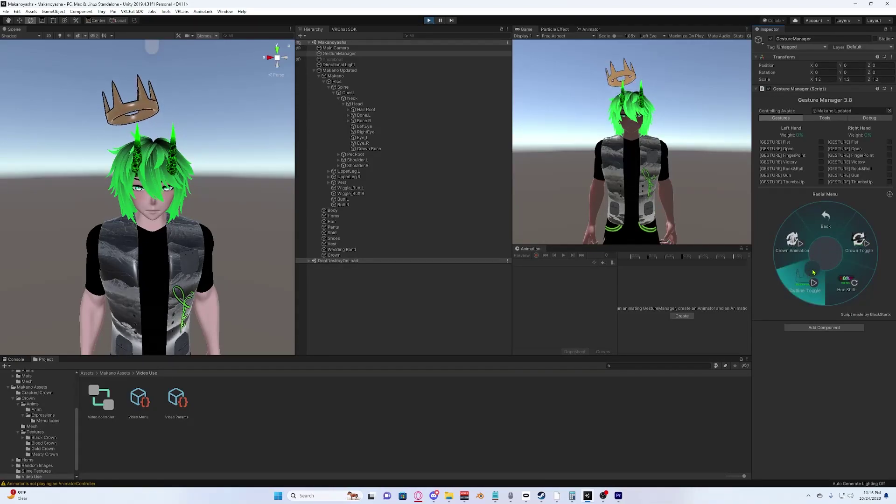
Get a close view of the crown and test its Outline Toggle in the Crown submenu
alt+drag(225, 168, 190, 251)
alt+right_drag(189, 251, 210, 231)
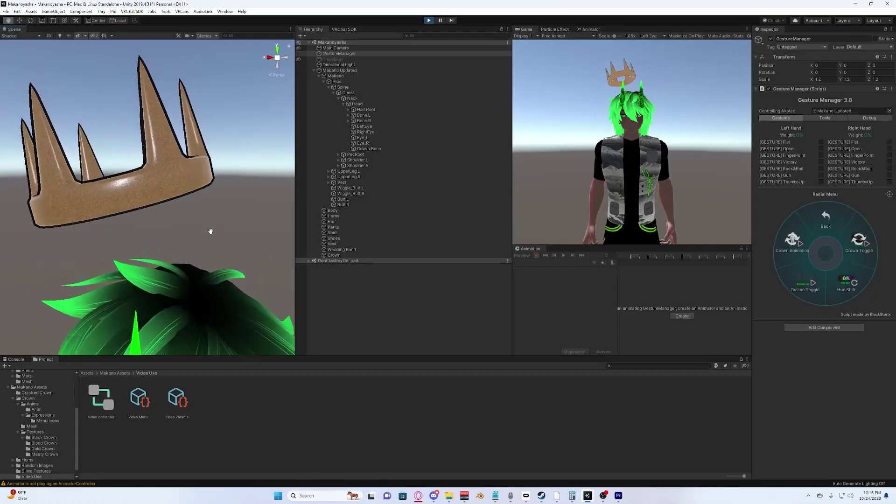
click(800, 288)
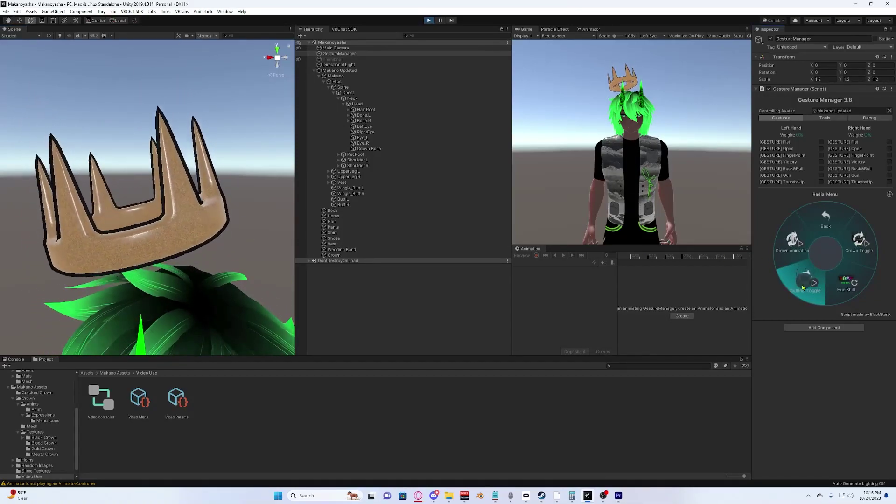
click(803, 288)
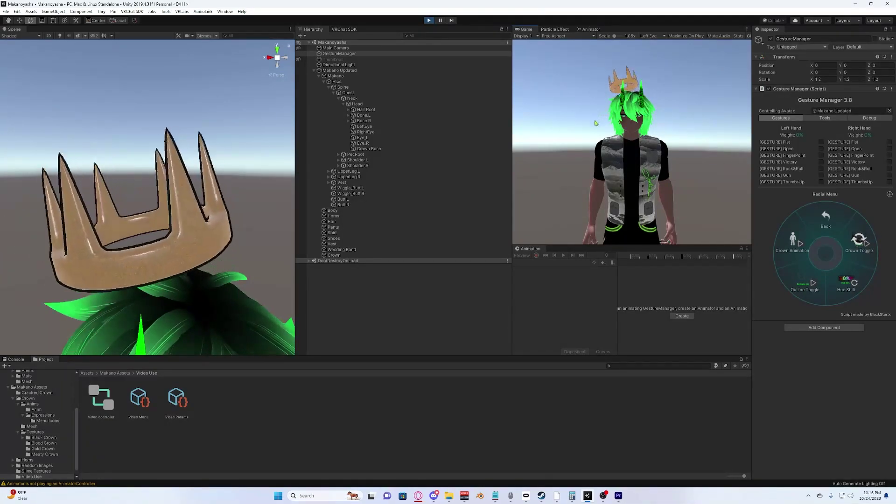
Move the Makano Updated avatar sideways to an X position of about 0.177
key(f)
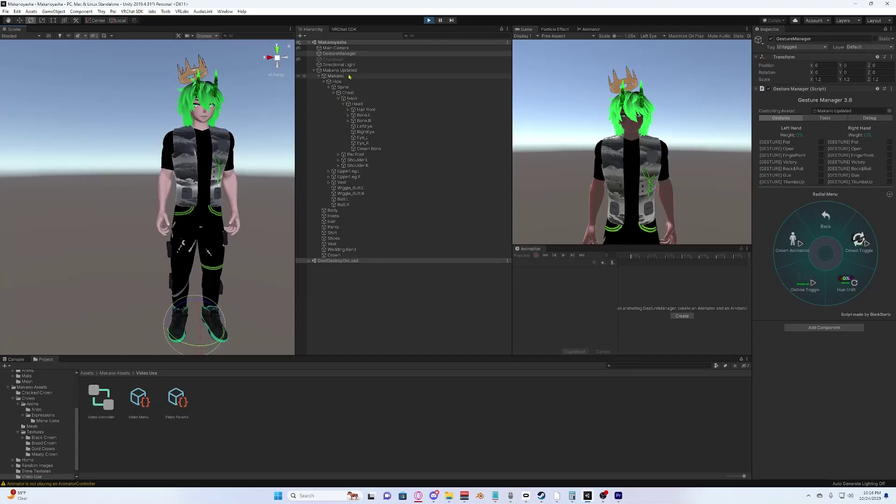
click(213, 277)
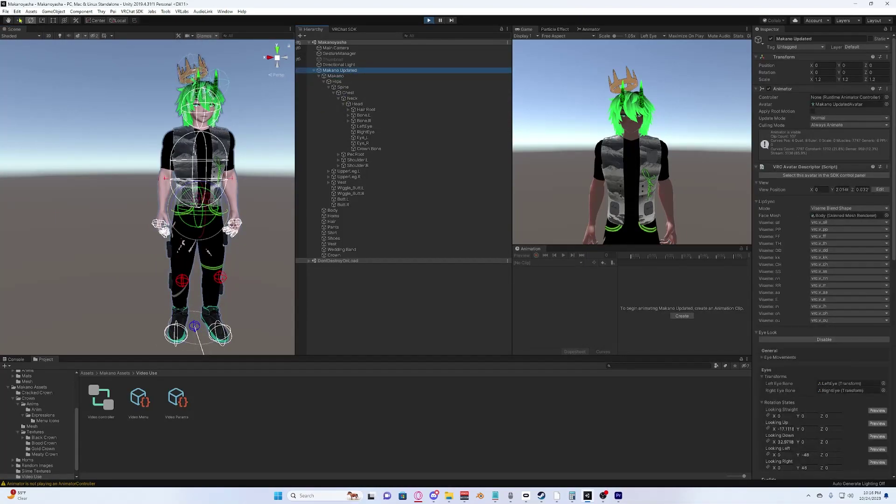
drag(169, 212, 149, 218)
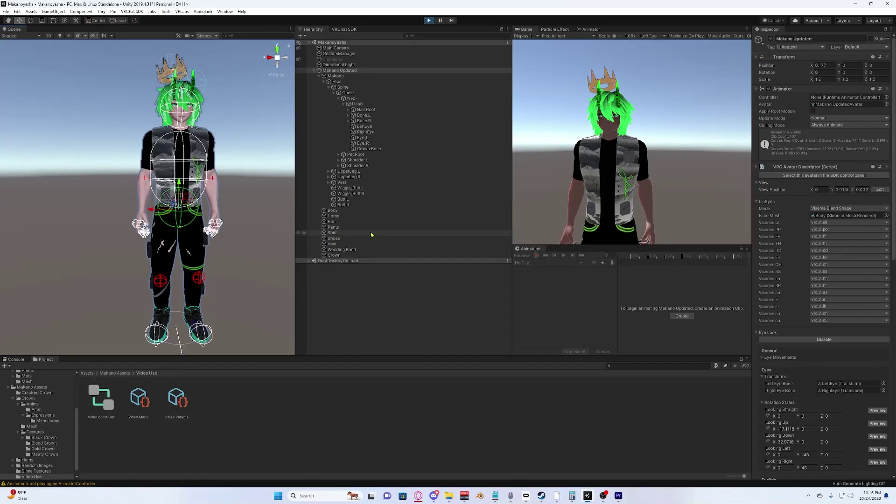
Toggle Crown Animation from the Gesture Manager's Crown submenu and inspect the crown's motion up close
click(392, 53)
click(851, 260)
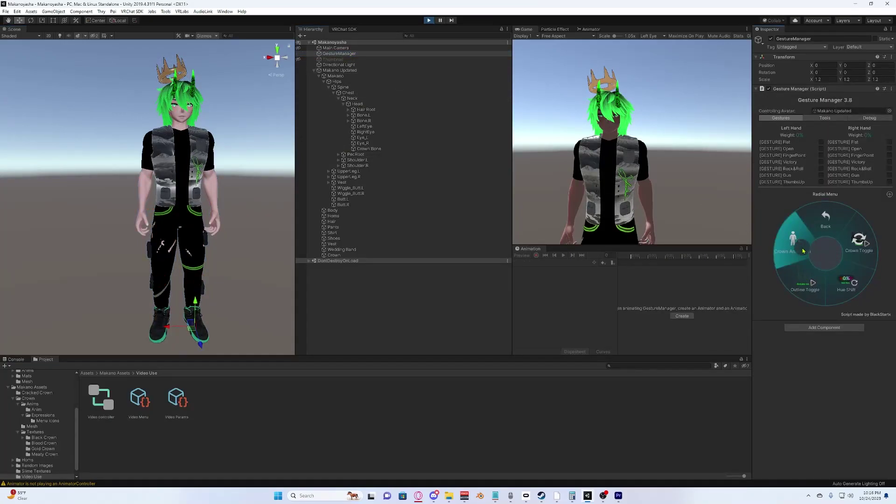
click(804, 252)
scroll(258, 204, up, 3)
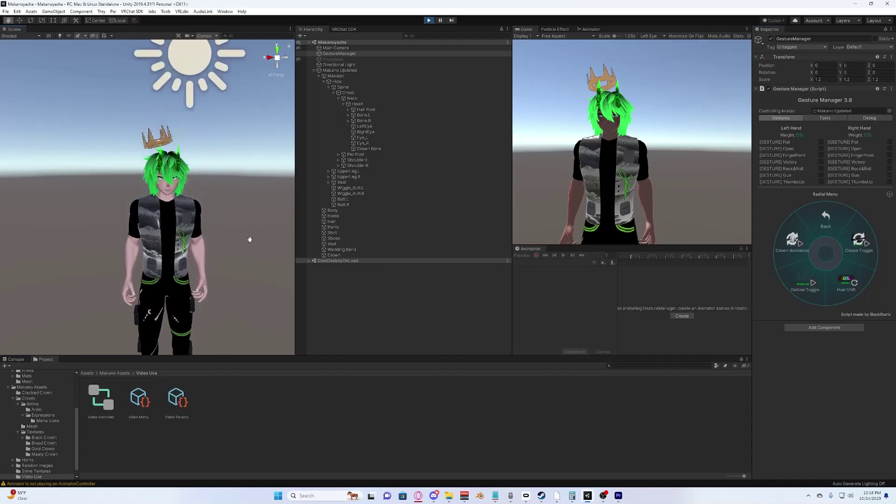
scroll(207, 181, up, 8)
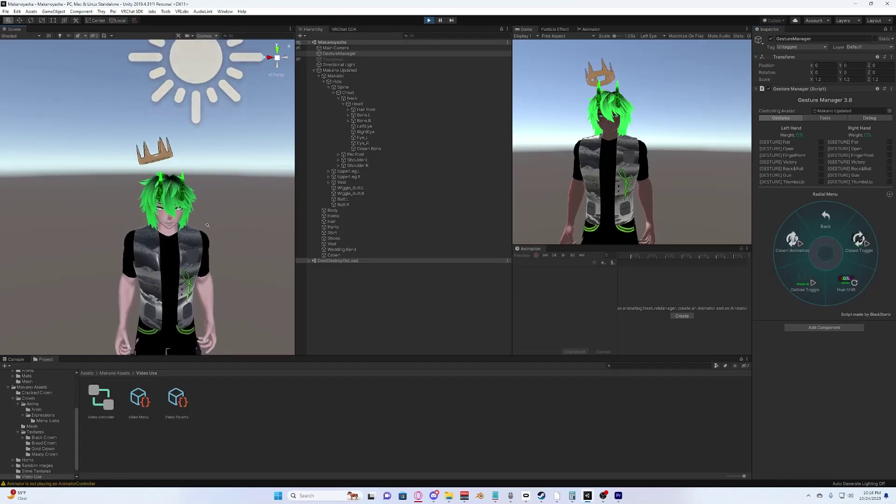
alt+drag(196, 255, 183, 266)
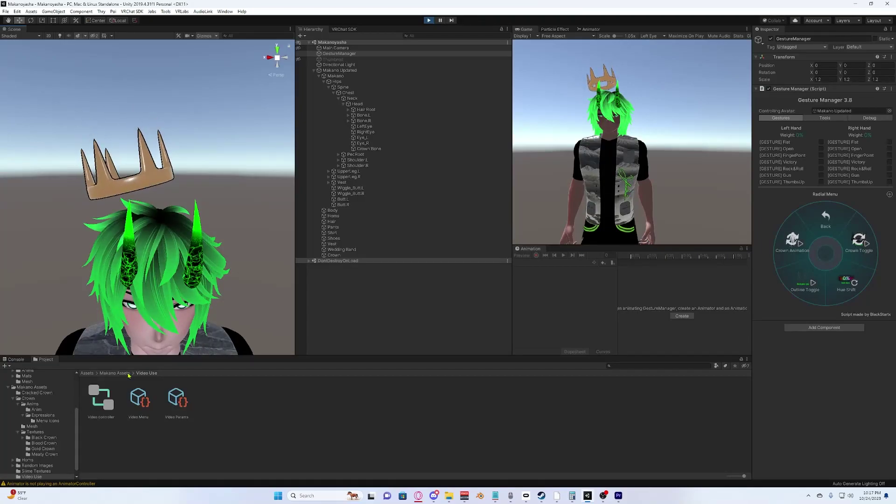
Apply the Black Crown material from the Crown Textures folder to the Crown object and select the GestureManager
click(108, 374)
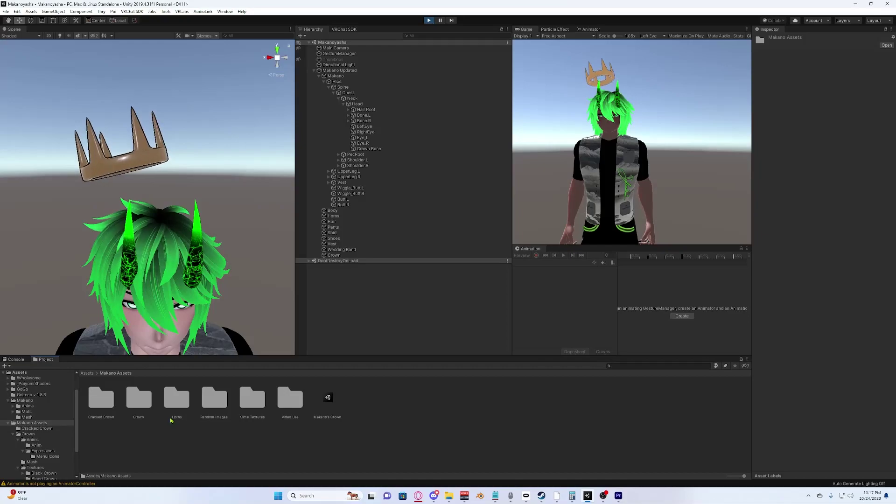
double_click(138, 399)
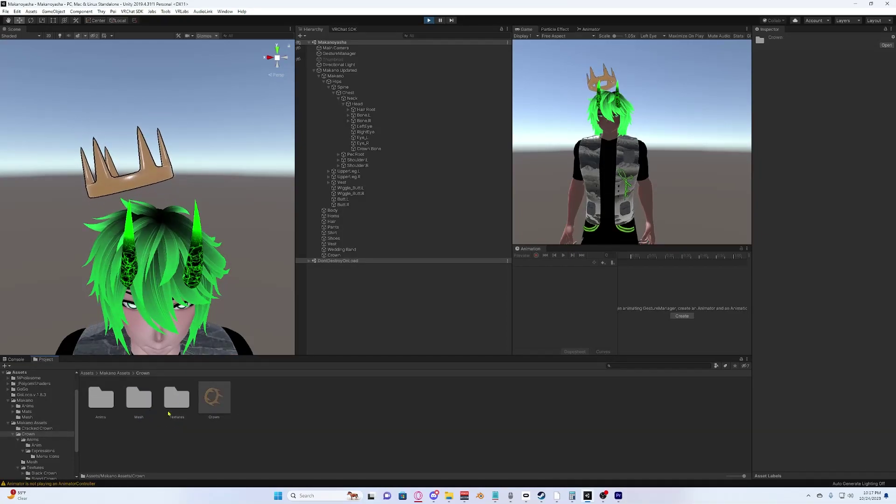
double_click(173, 404)
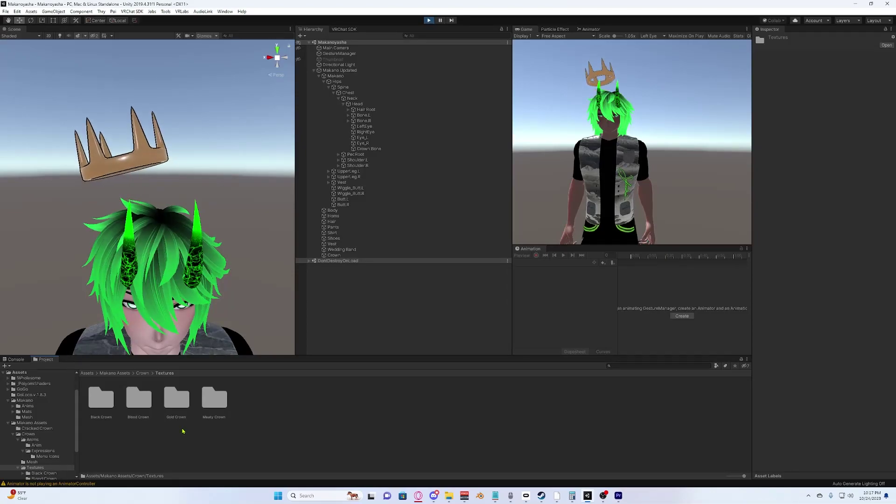
double_click(101, 398)
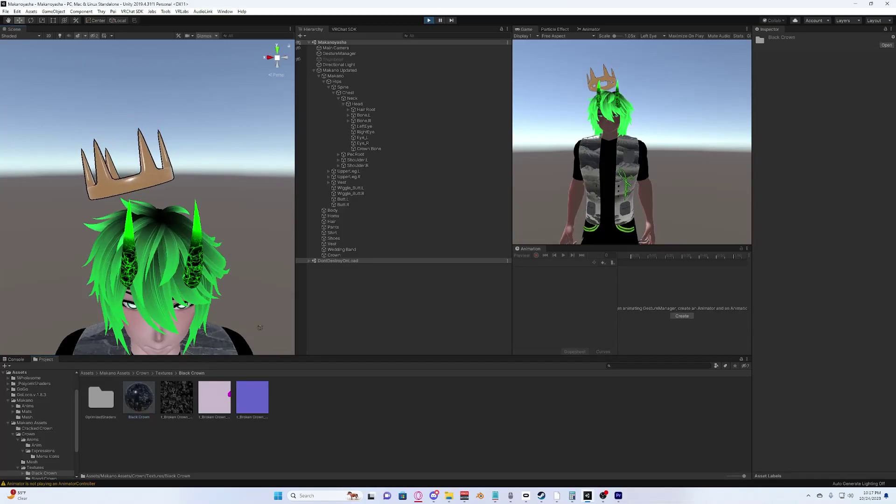
drag(141, 409, 343, 257)
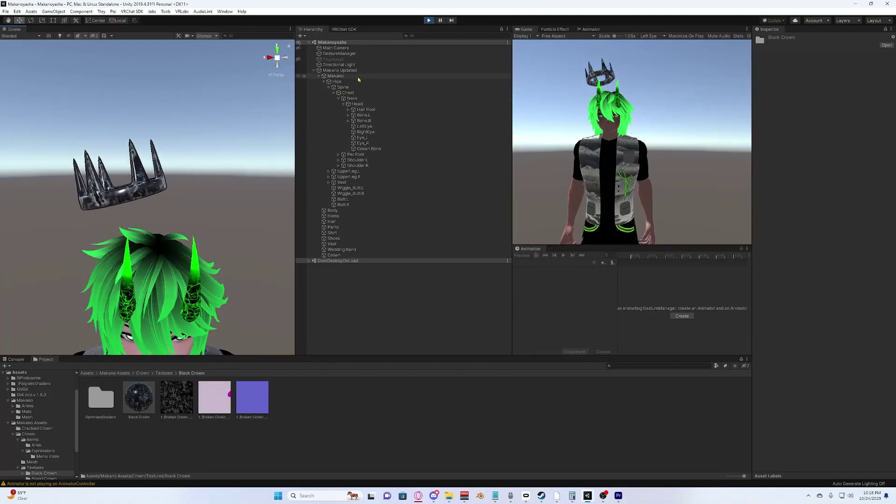
click(369, 54)
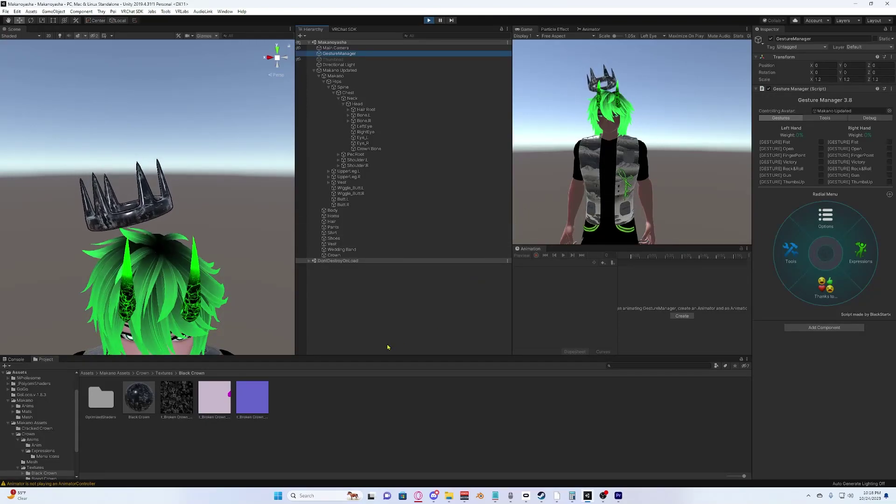
Apply the Blood Crown material to the Crown object and inspect it up close
click(164, 374)
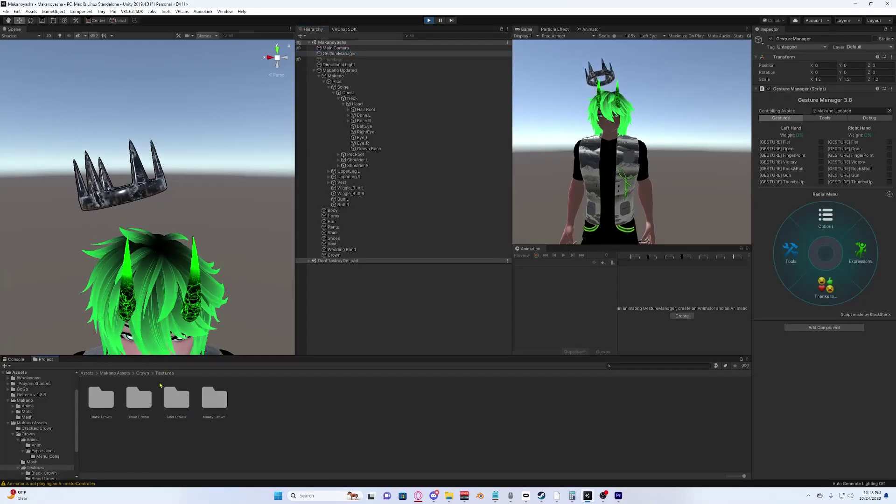
double_click(140, 399)
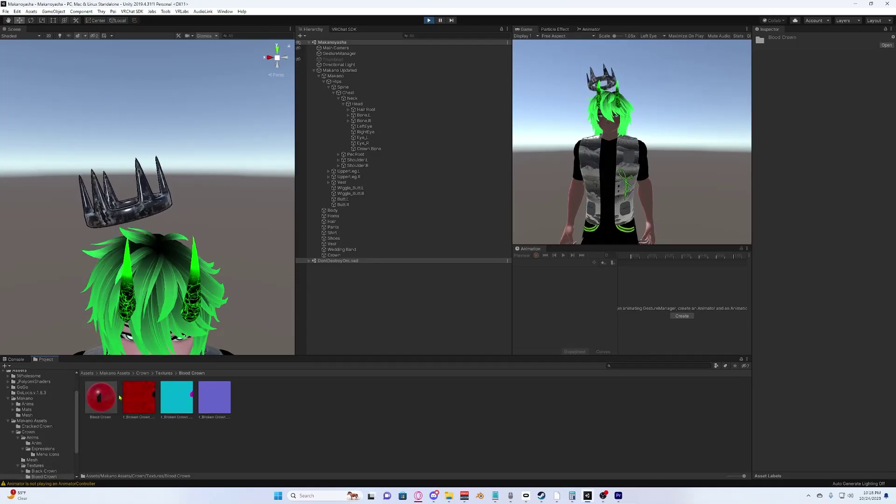
drag(104, 400, 344, 256)
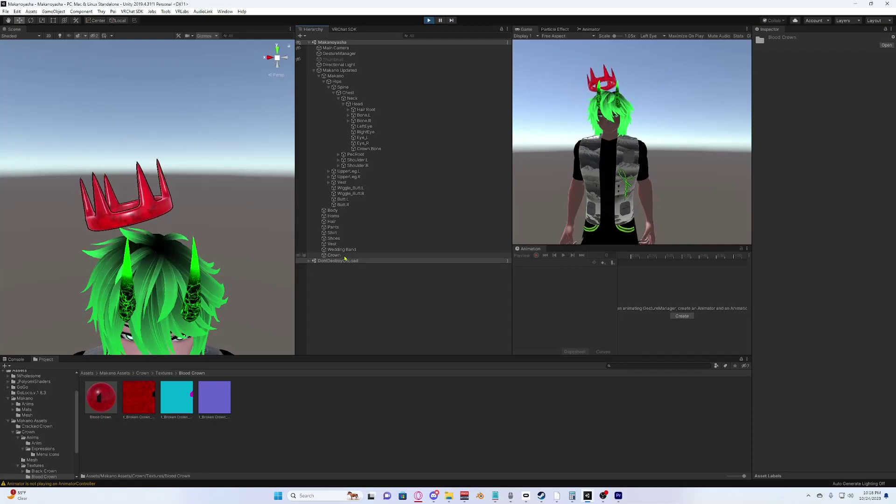
scroll(212, 260, up, 5)
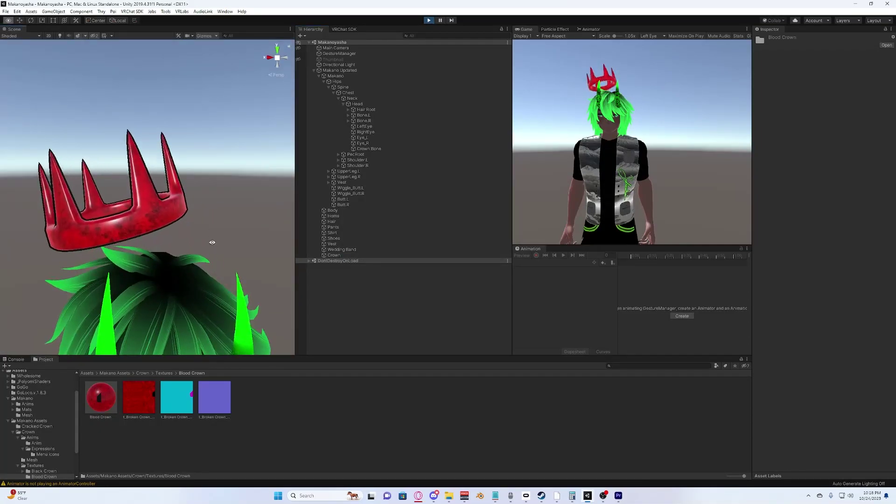
right_drag(212, 243, 220, 250)
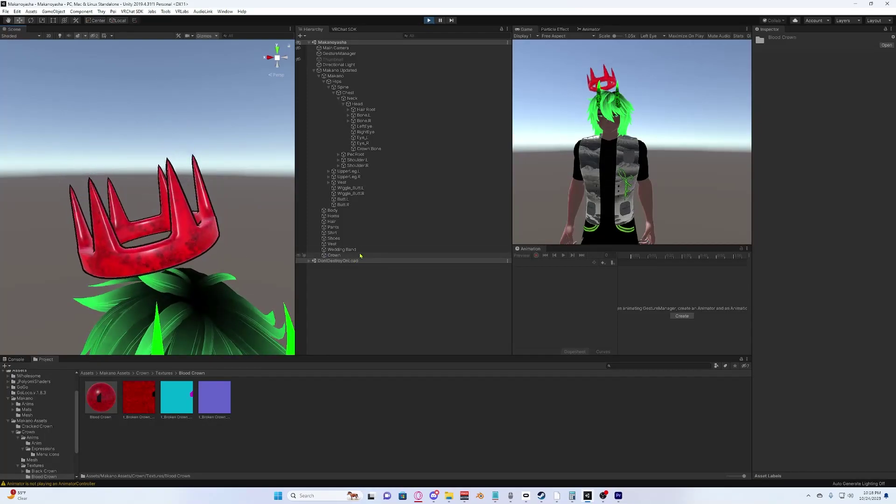
Shift the crown's color to green with Hue Shift in the Gesture Manager's Crown submenu
click(390, 54)
click(861, 255)
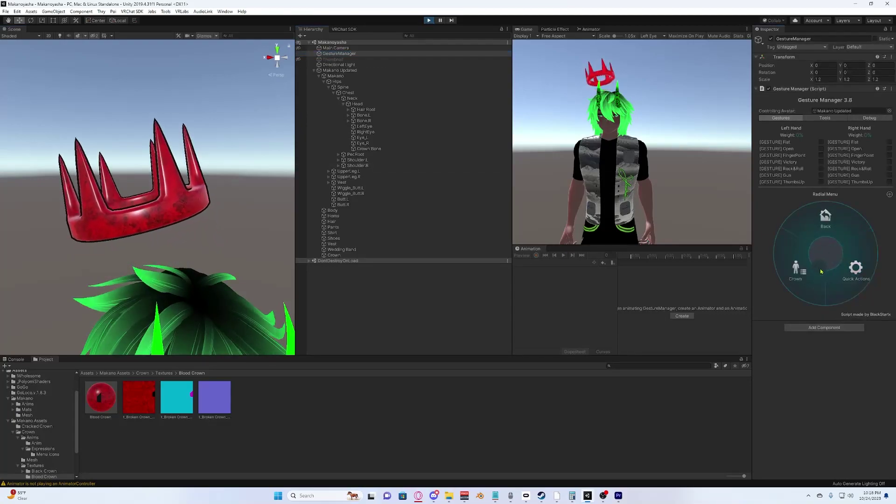
drag(851, 263, 847, 290)
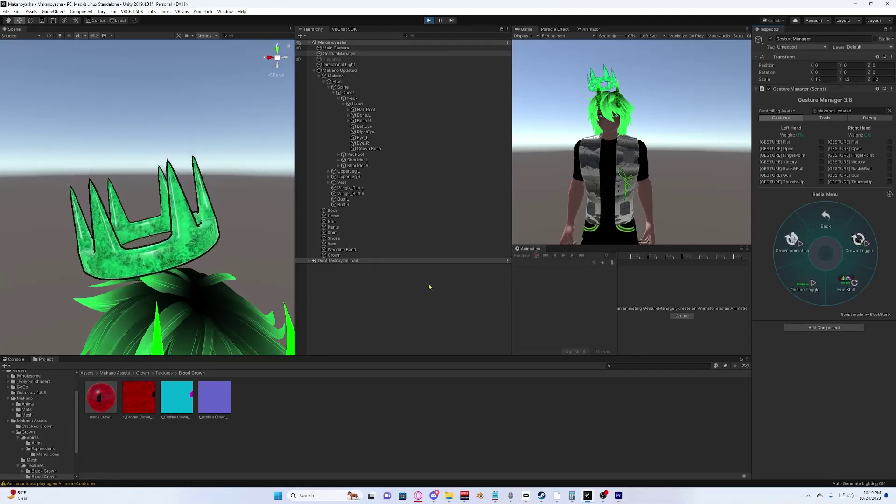
Apply the Gold Crown material to the Crown object and show the object's properties
click(167, 374)
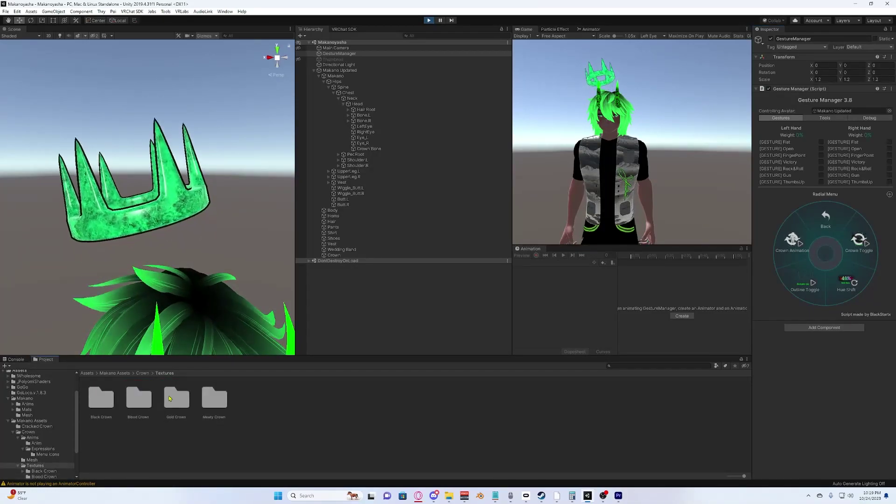
double_click(169, 398)
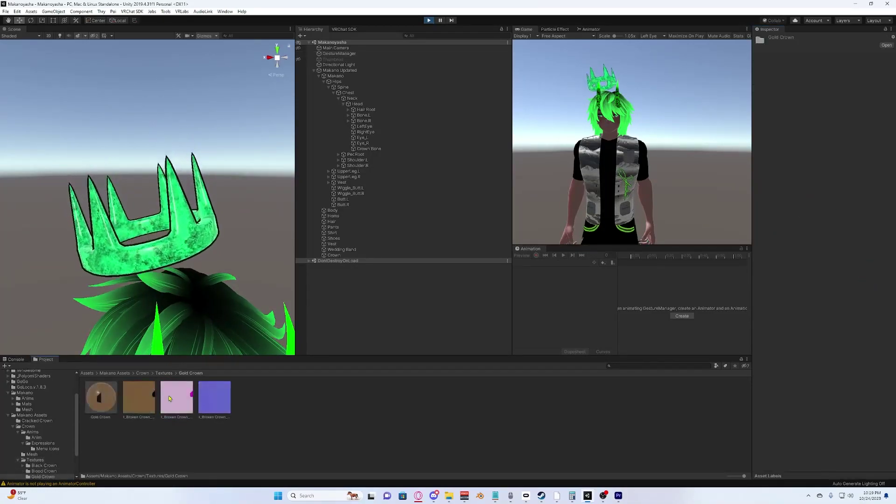
click(341, 256)
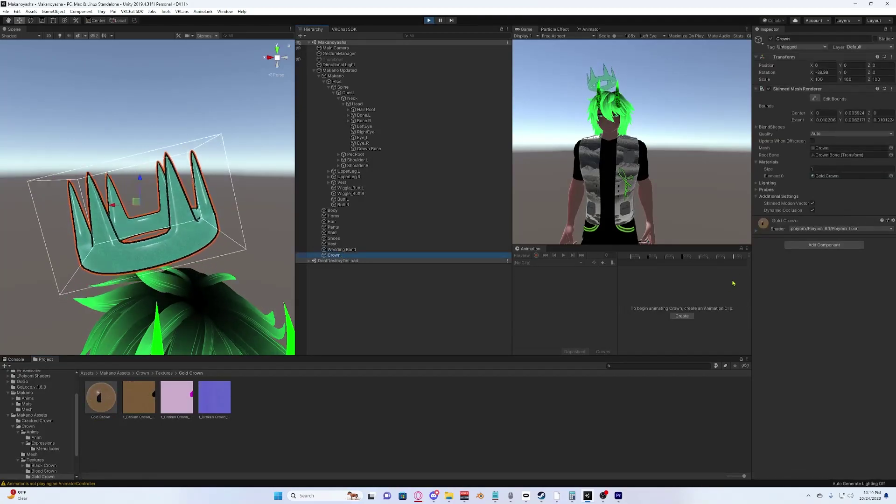
Set the crown's Hue Shift to 0% in the Gesture Manager's Crown submenu
click(373, 54)
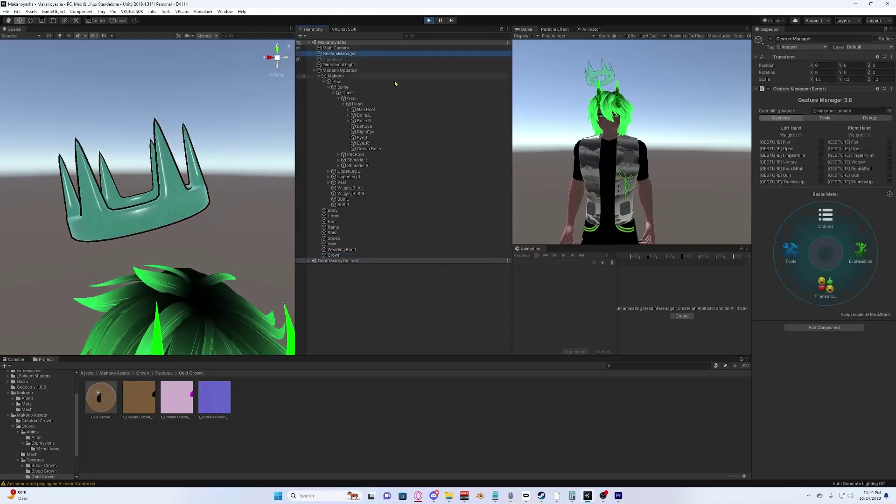
click(796, 269)
click(850, 281)
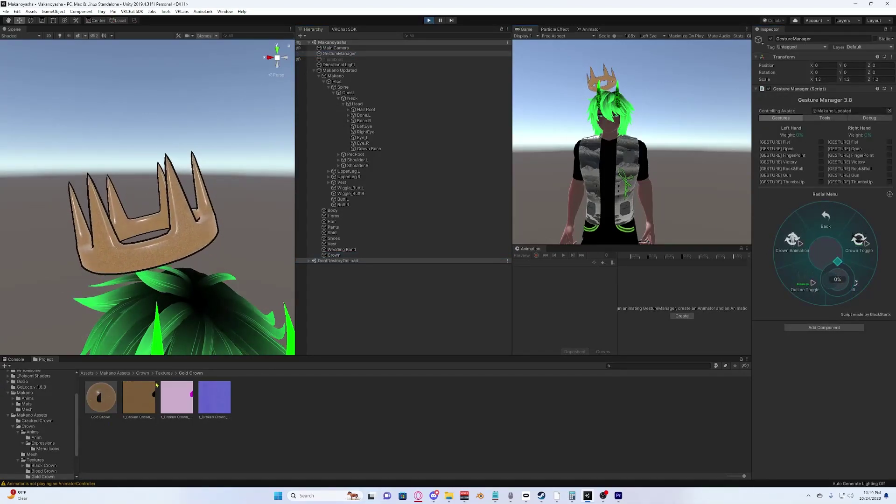
Apply the Meat Crown material from the Meaty Crown textures folder to the Crown object
click(163, 373)
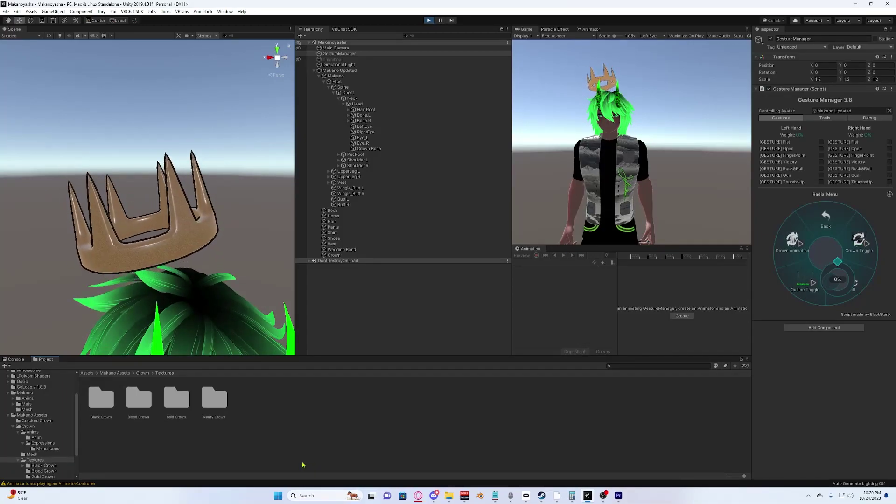
double_click(214, 400)
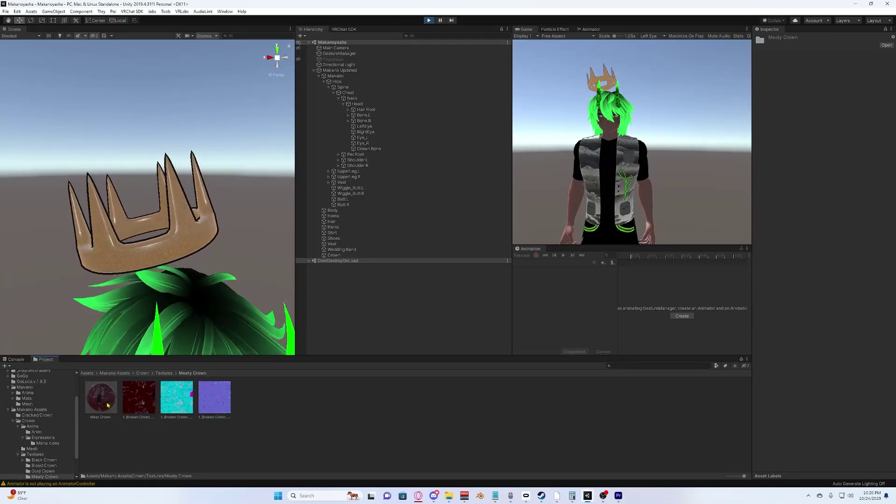
drag(107, 405, 341, 258)
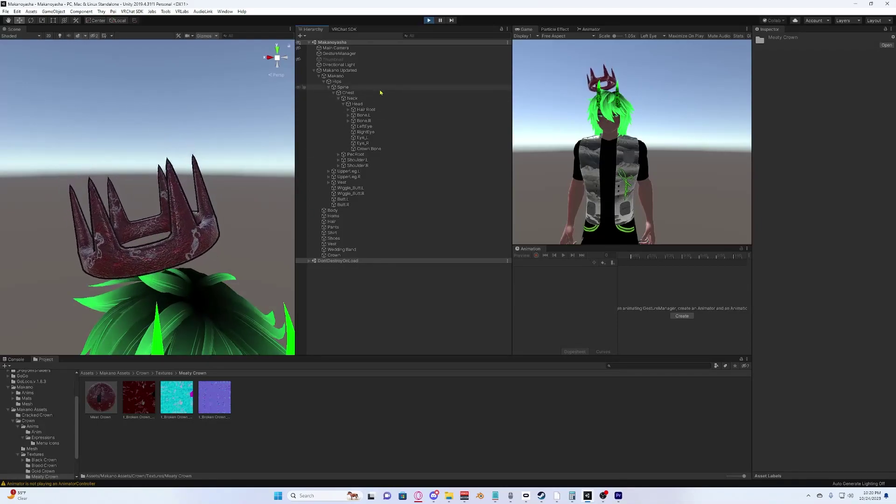
Shift the meat crown's color to teal with Hue Shift in the Gesture Manager's Crown submenu
click(376, 53)
click(834, 260)
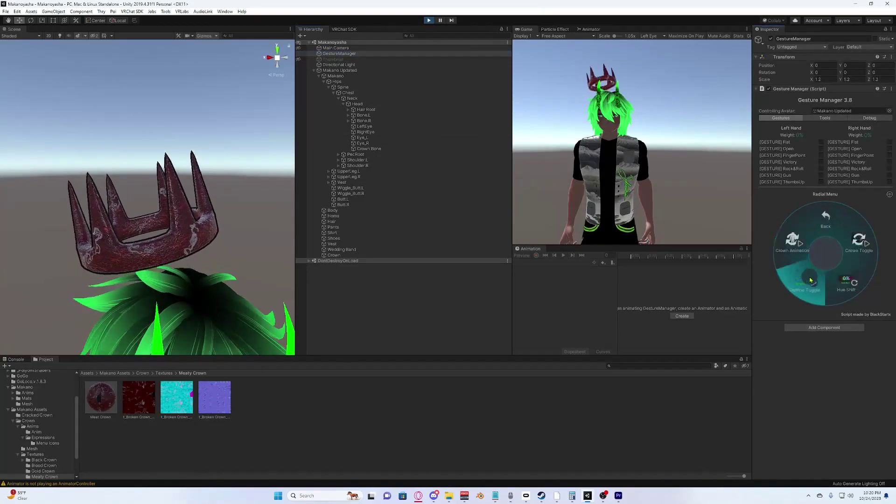
drag(840, 266, 839, 313)
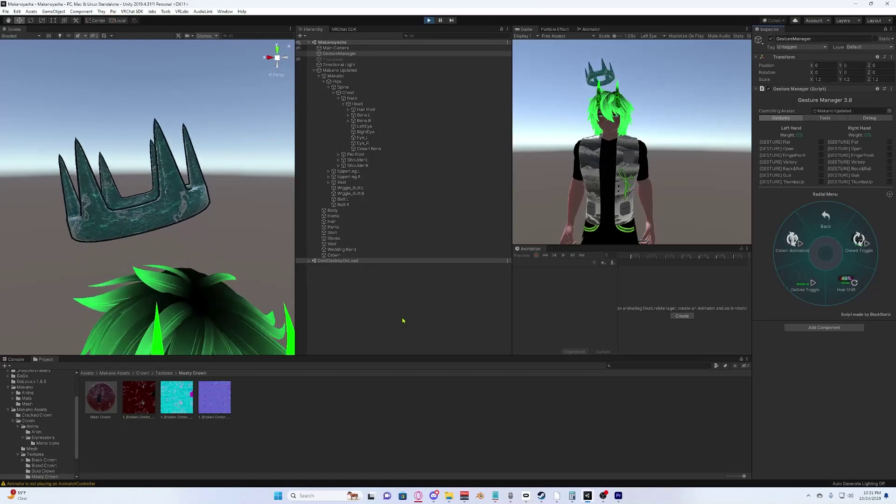
Exit play mode and apply the Meat Crown material to the avatar's Crown object in the edit scene
click(429, 20)
drag(227, 215, 209, 210)
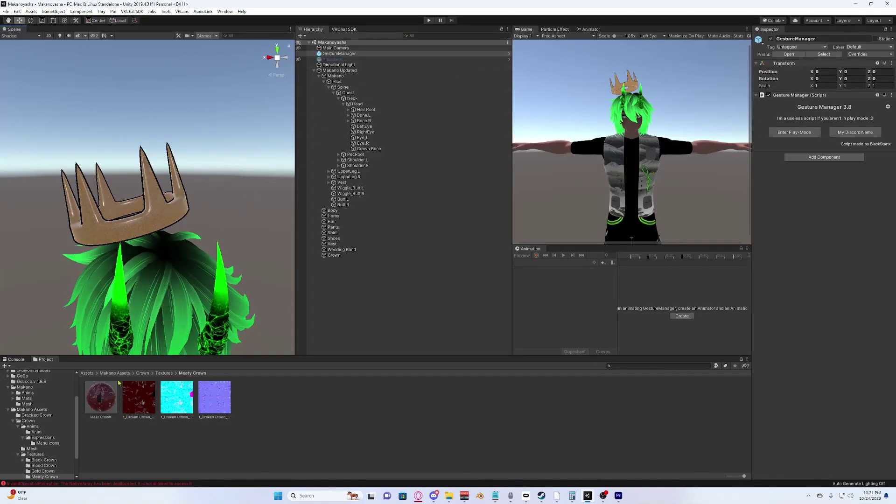
drag(363, 202, 334, 255)
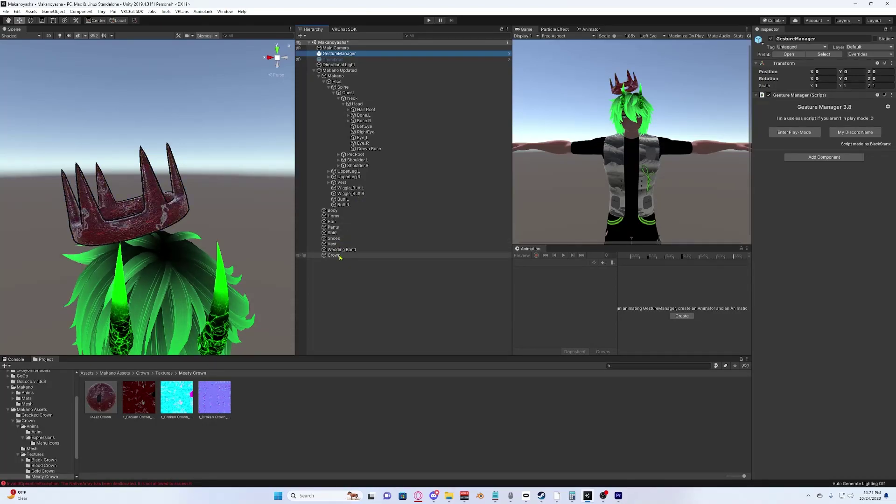